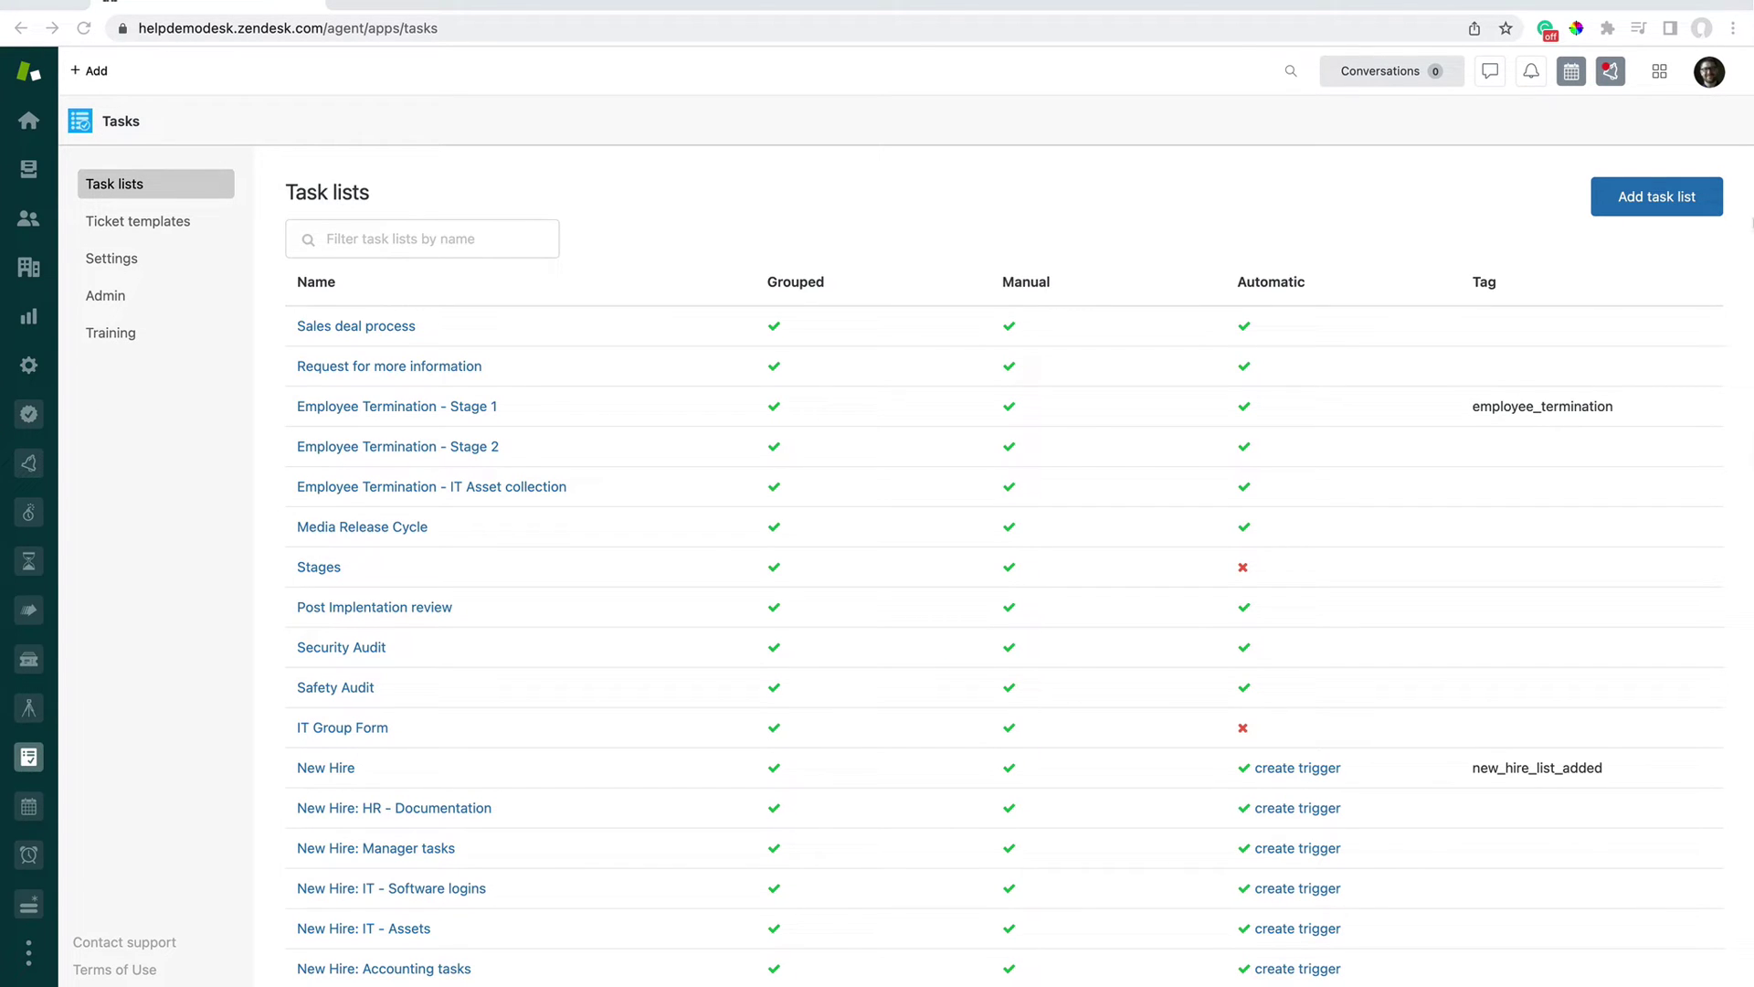
Create a task list named 'Onboarding' and open its empty task page.
{"action": "left_click", "coordinate": [1674, 199]}
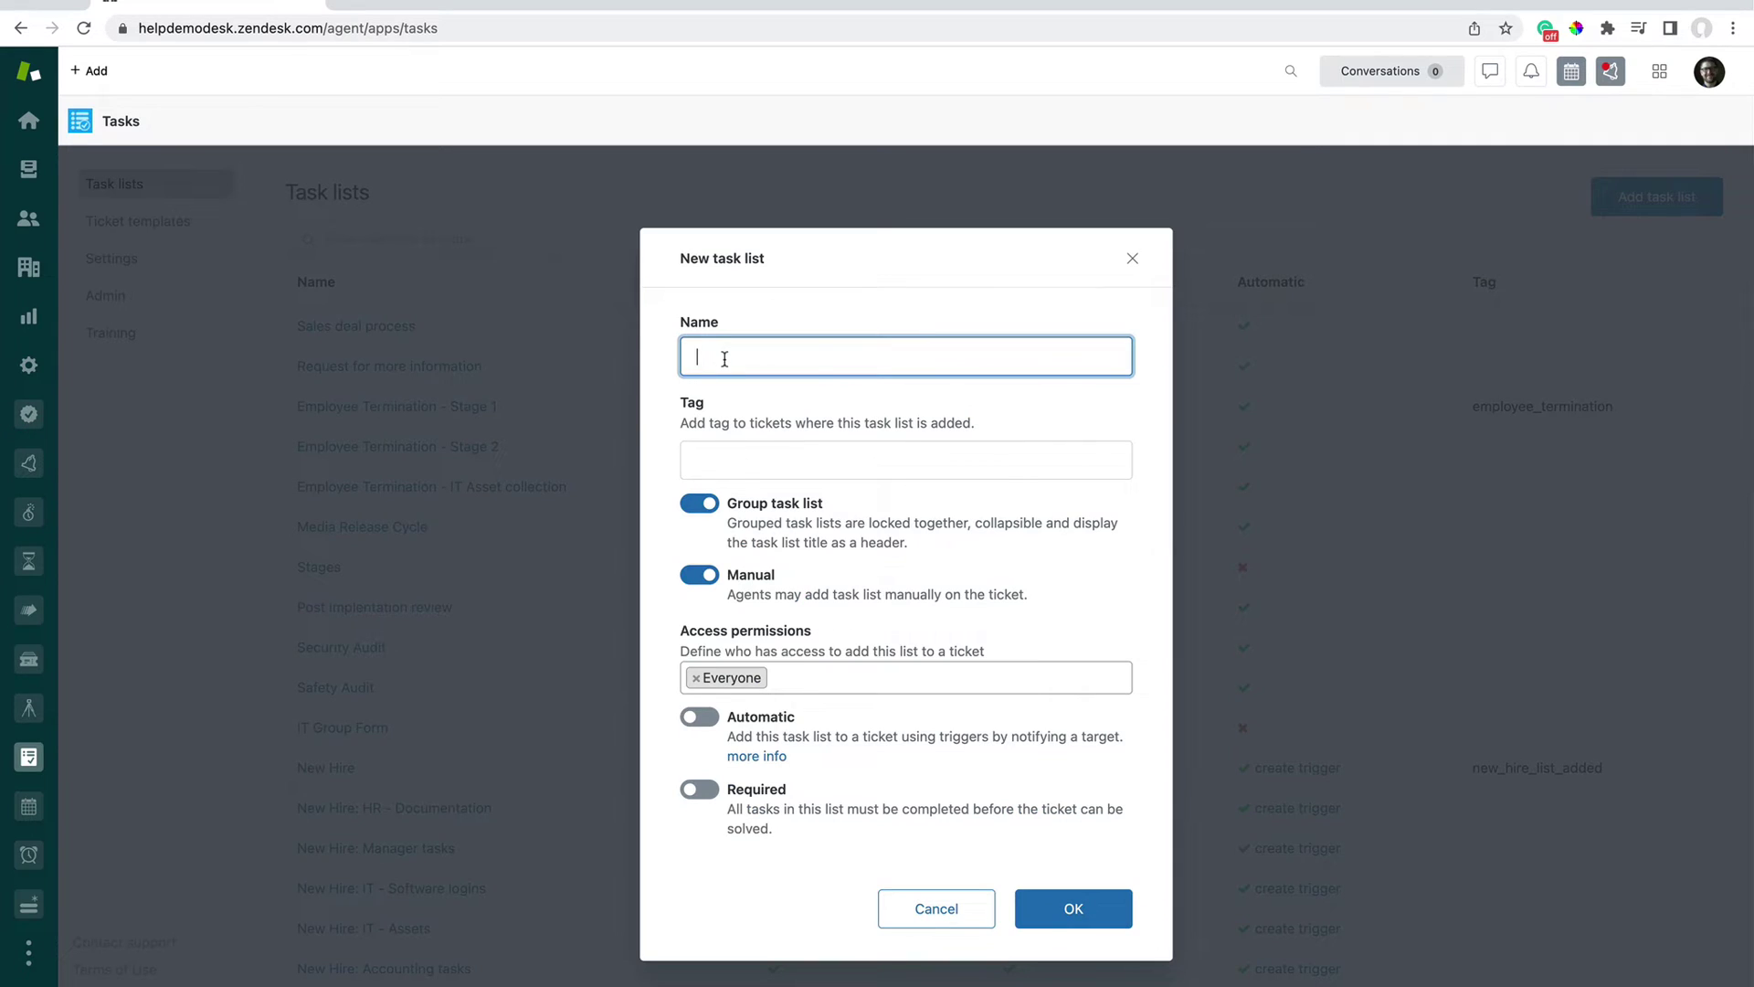
{"action": "type", "text": "On"}
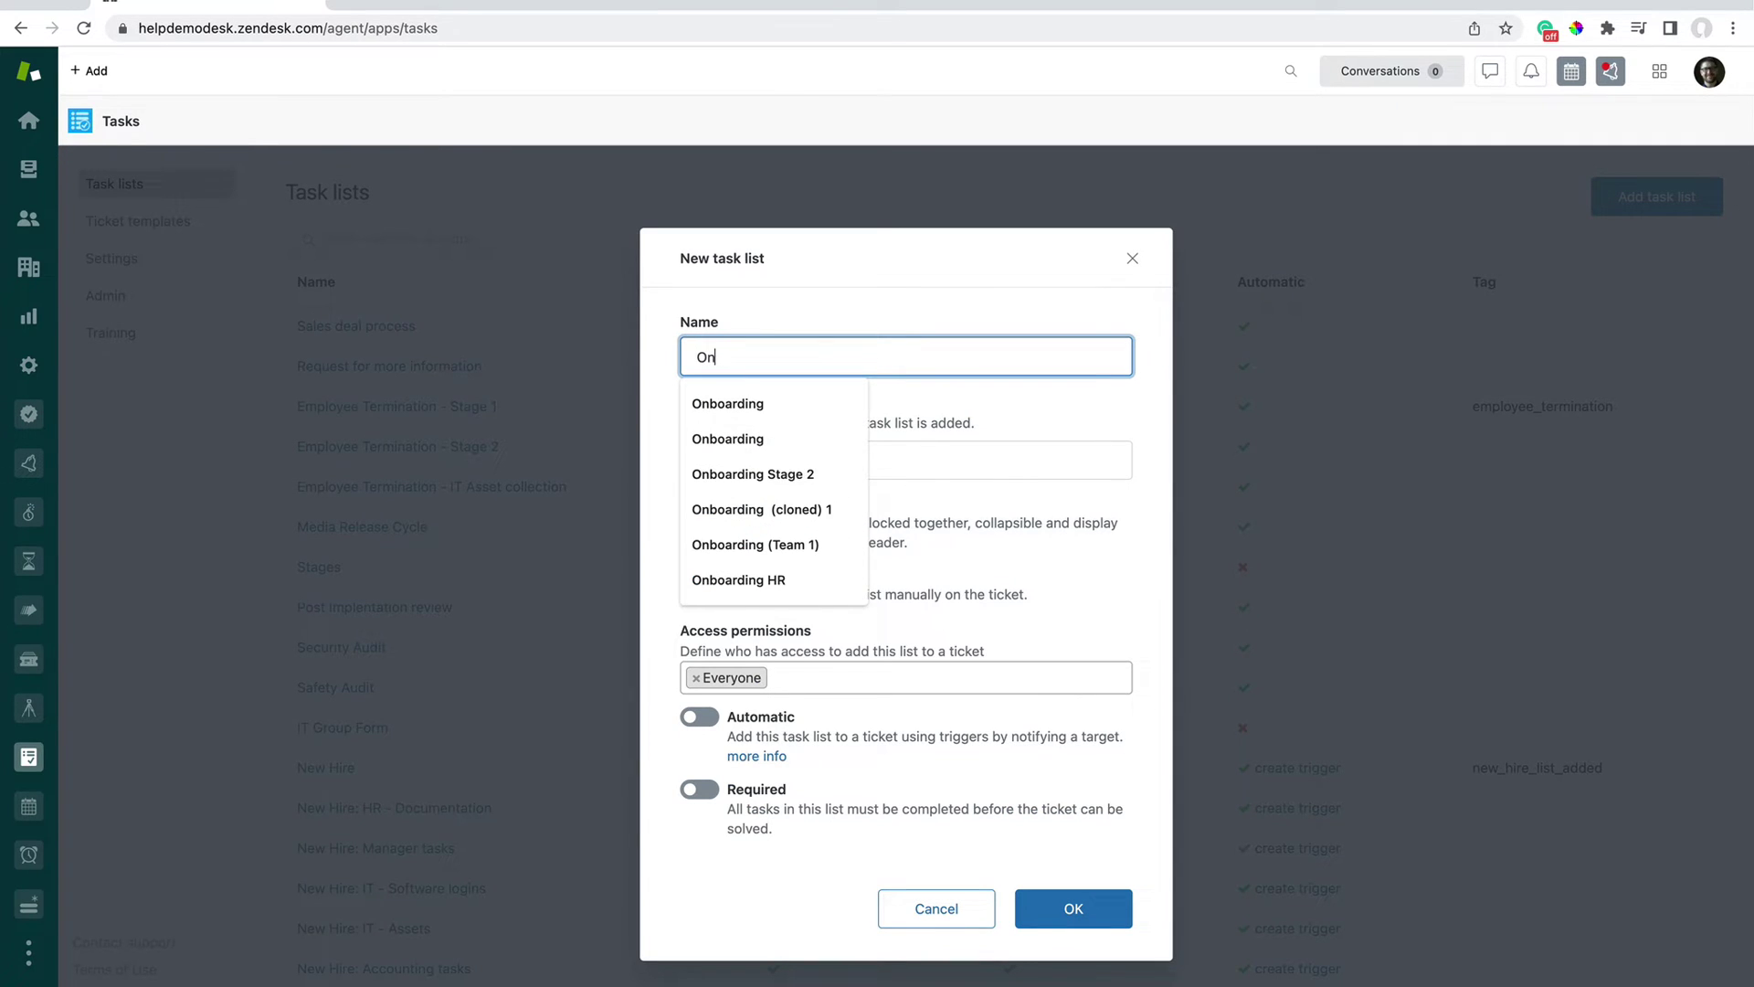
{"action": "key", "text": "Down"}
{"action": "key", "text": "Return"}
{"action": "left_click", "coordinate": [1081, 908]}
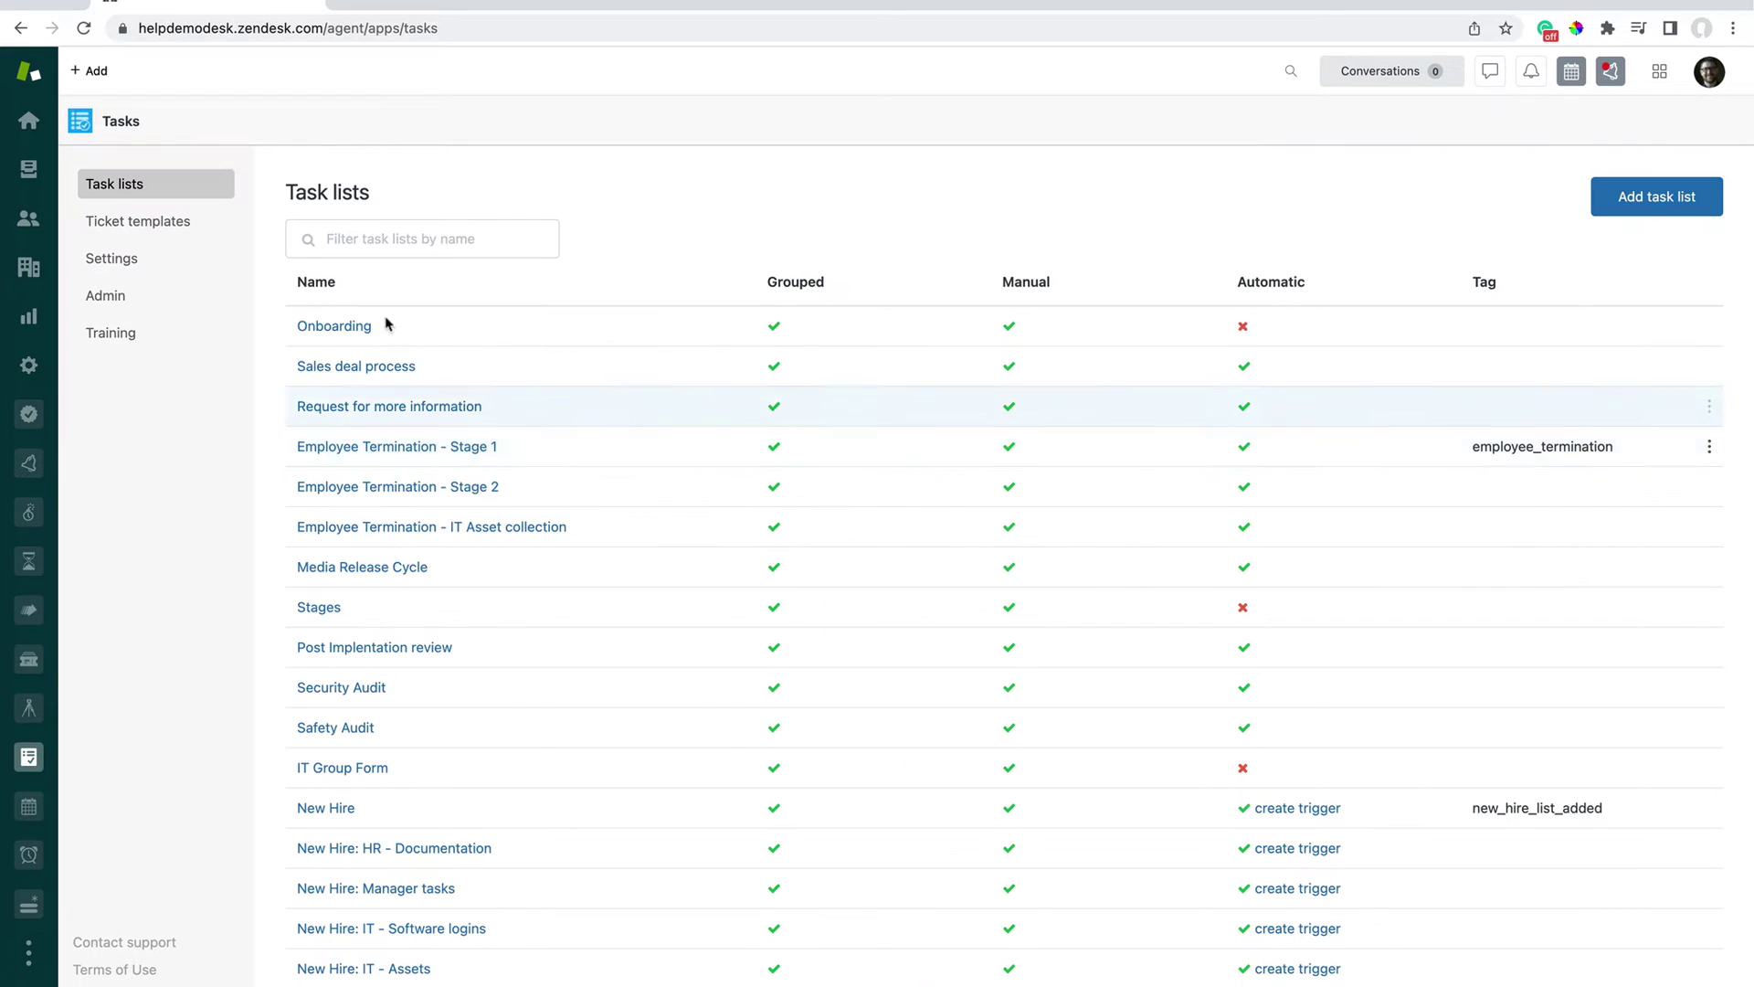
{"action": "left_click", "coordinate": [334, 329]}
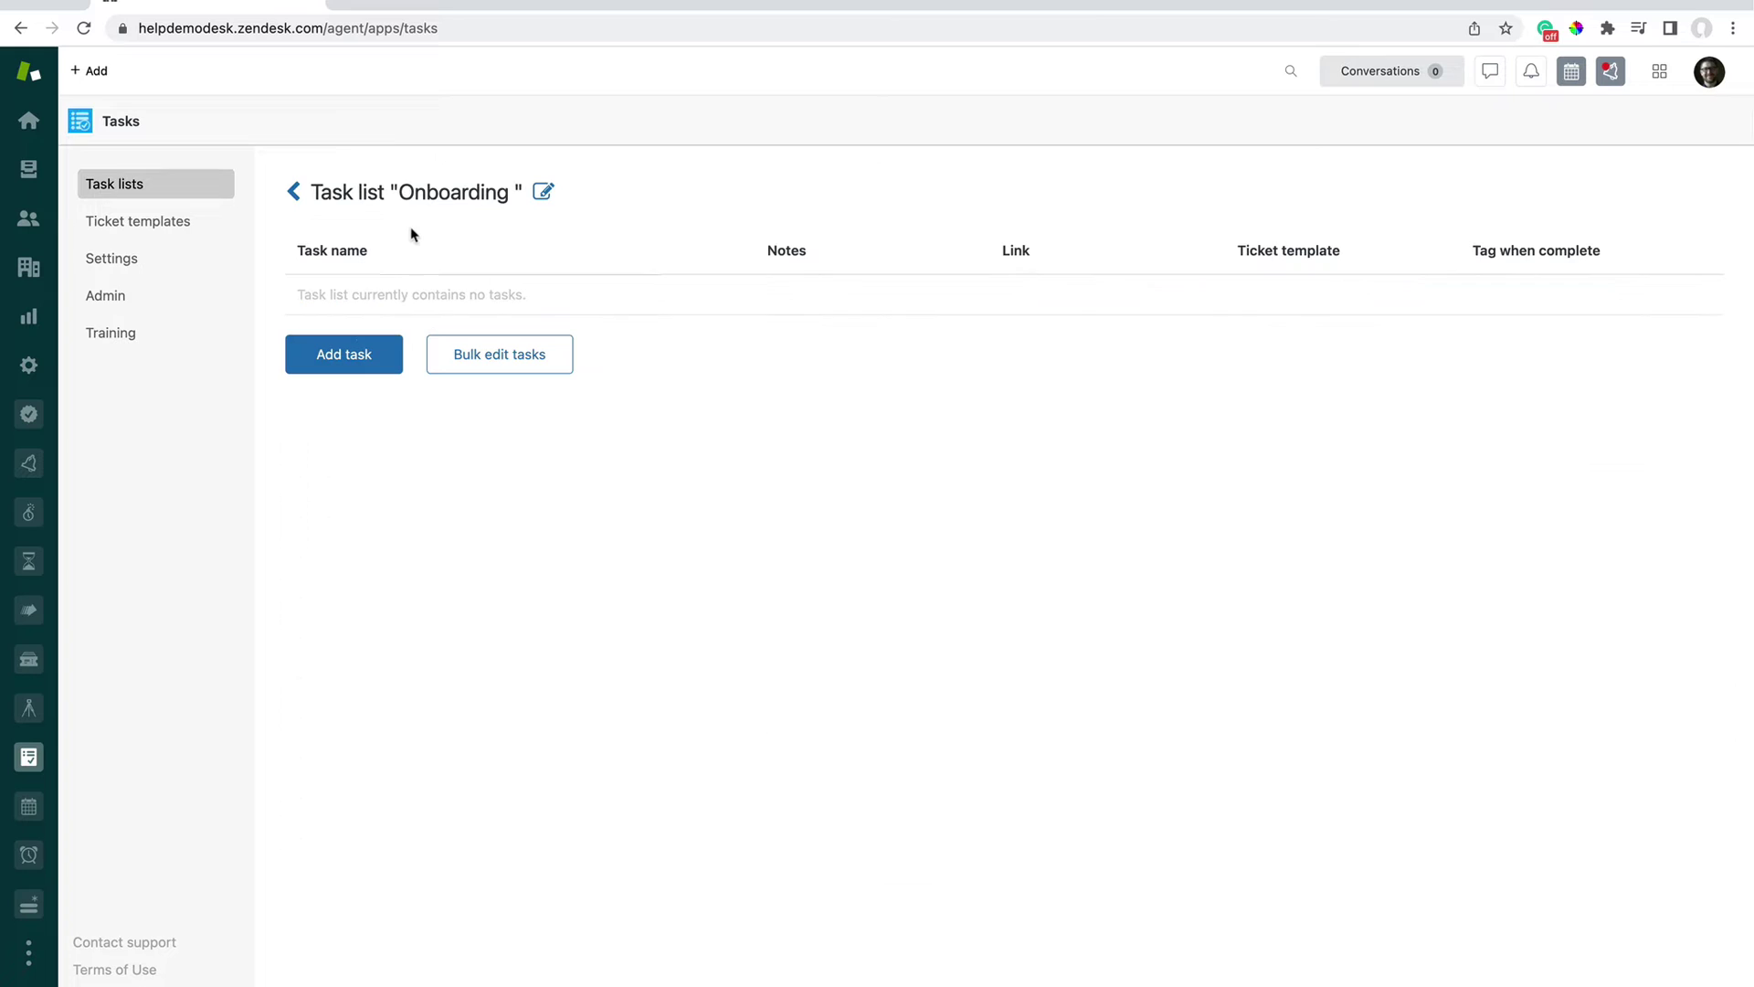
Add a 'Contract Signed' task using the 'Copy subject, description & attachments' ticket template.
{"action": "left_click", "coordinate": [370, 361]}
{"action": "type", "text": "Cont"}
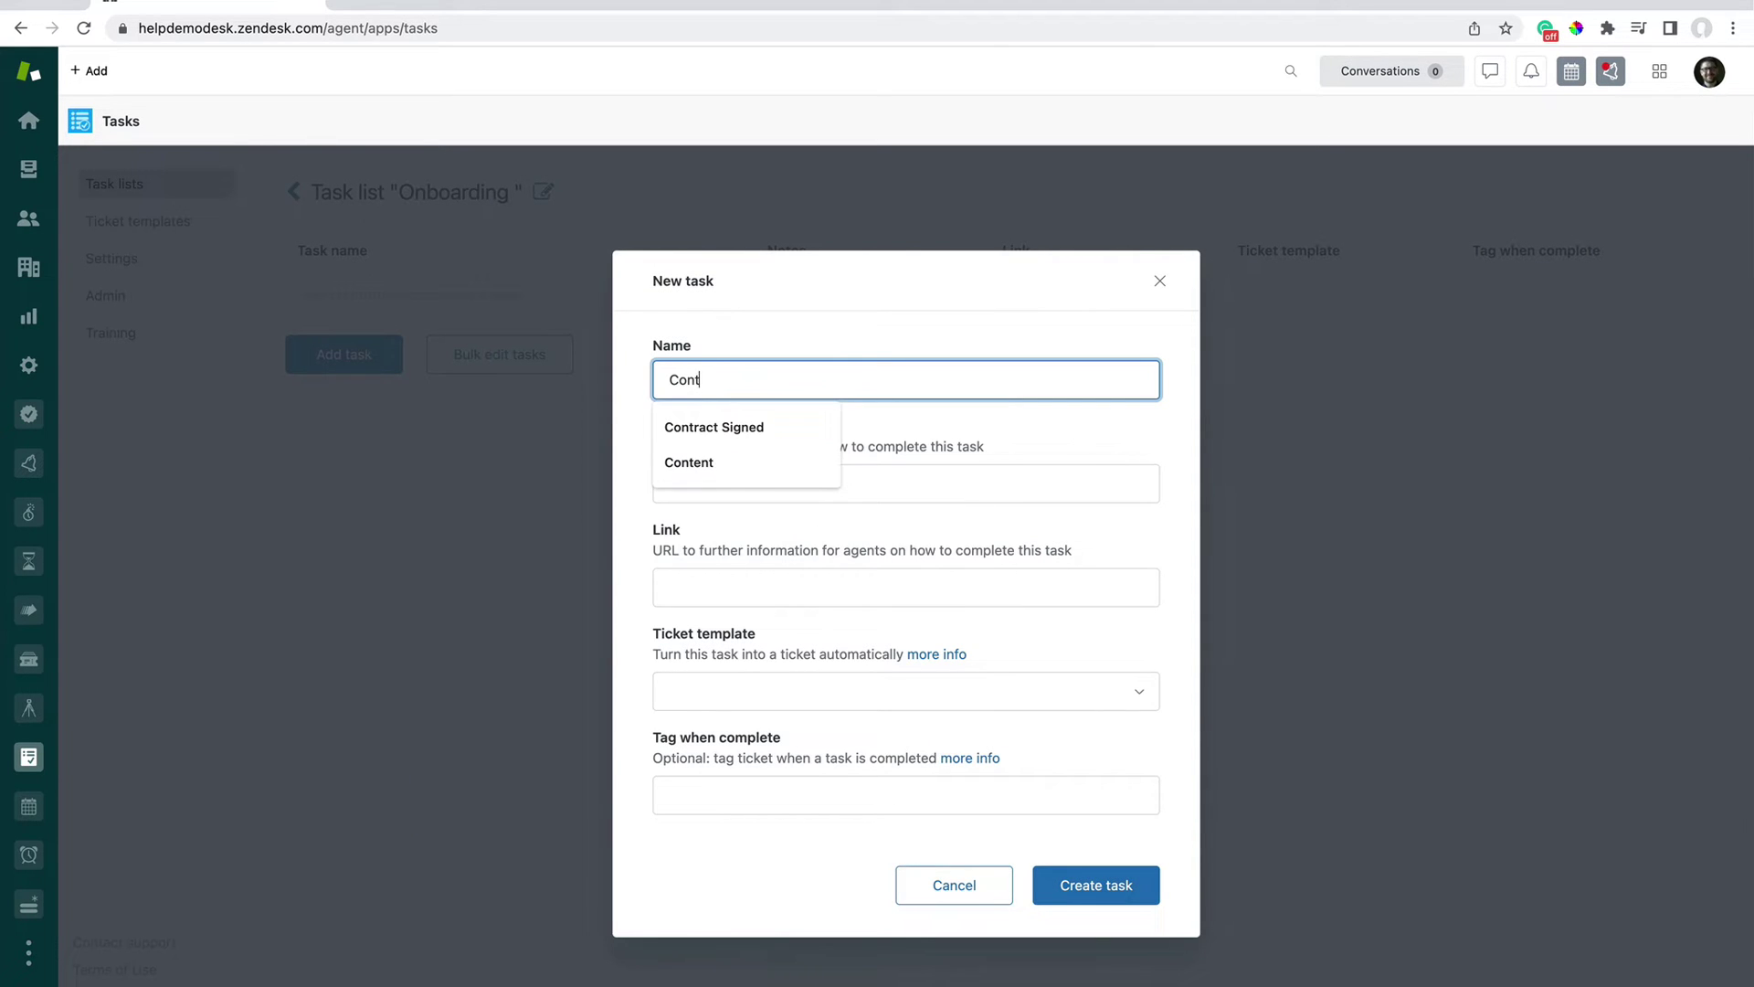
{"action": "left_click", "coordinate": [767, 427]}
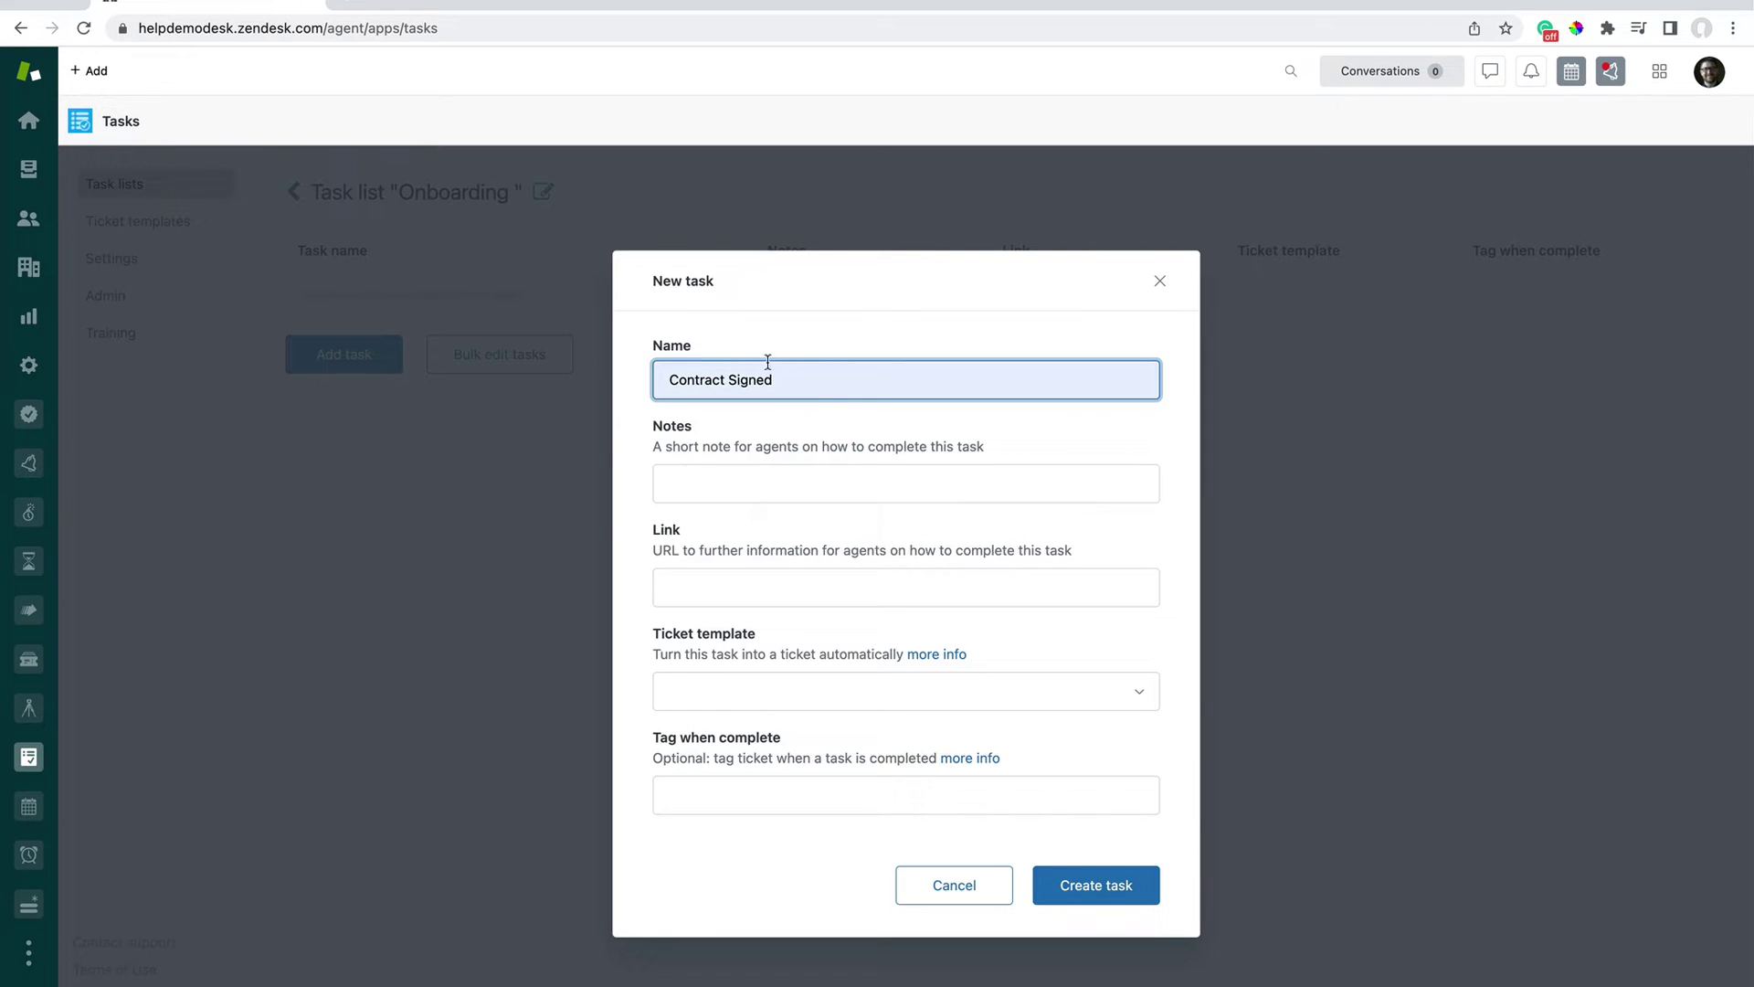
{"action": "left_click", "coordinate": [719, 483]}
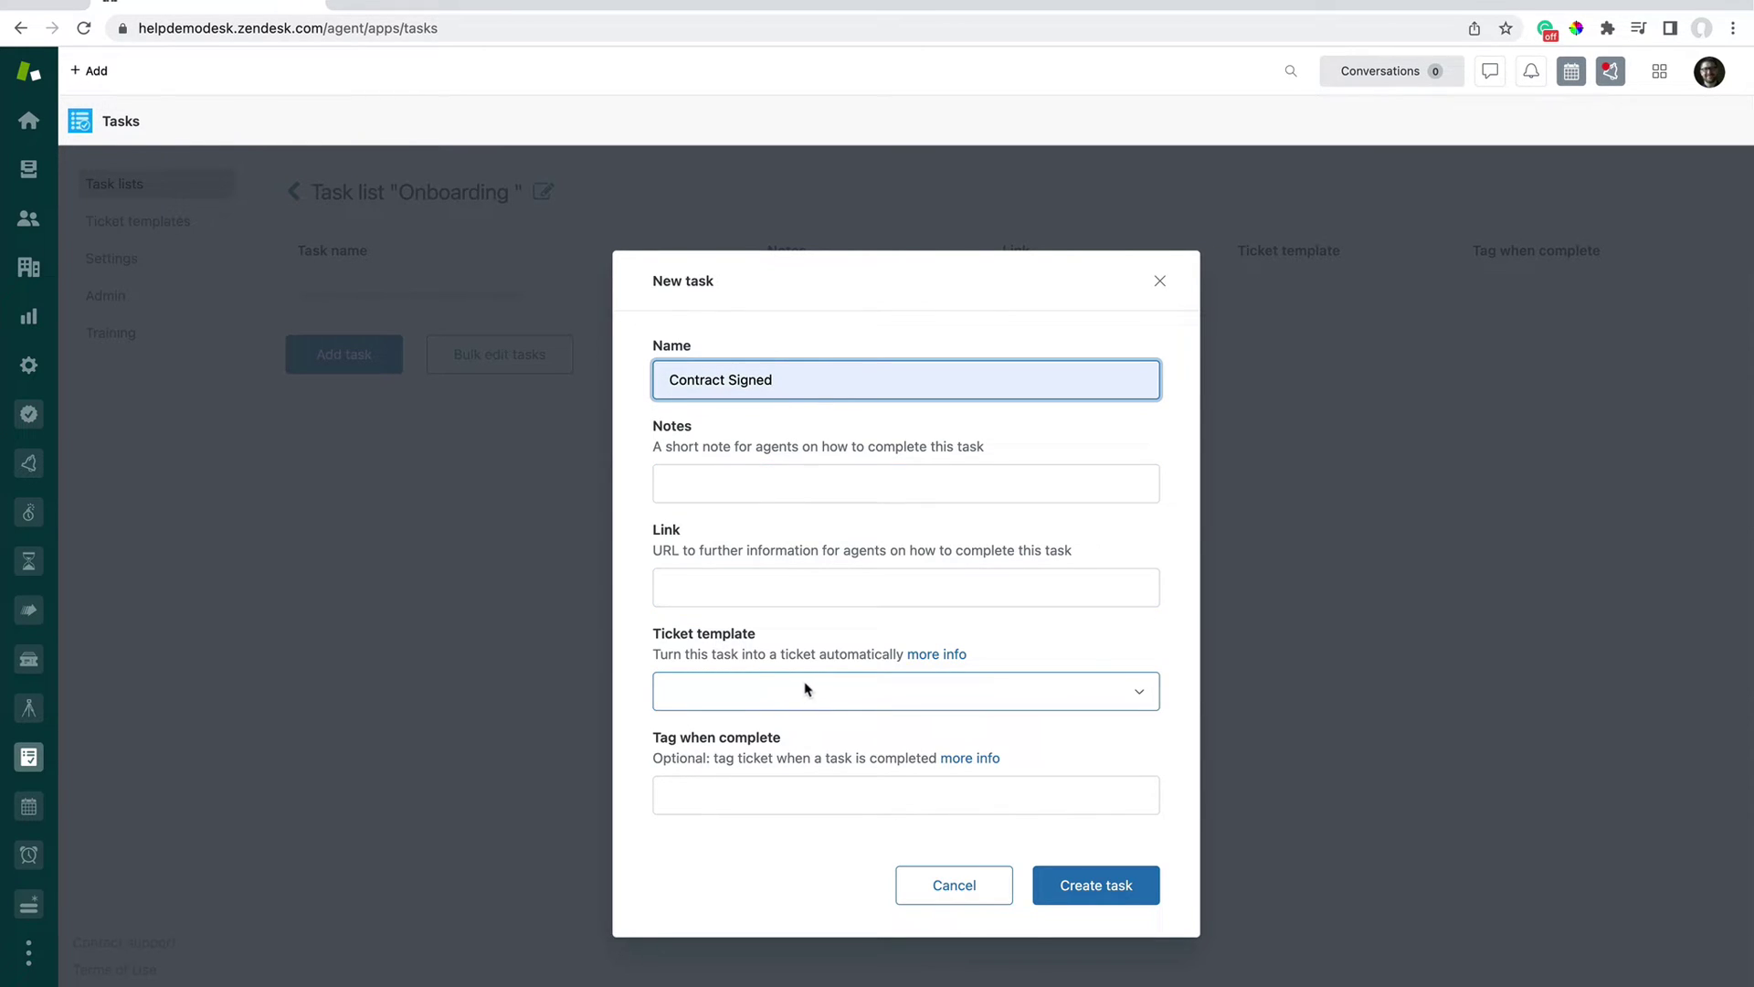
{"action": "left_click", "coordinate": [775, 692]}
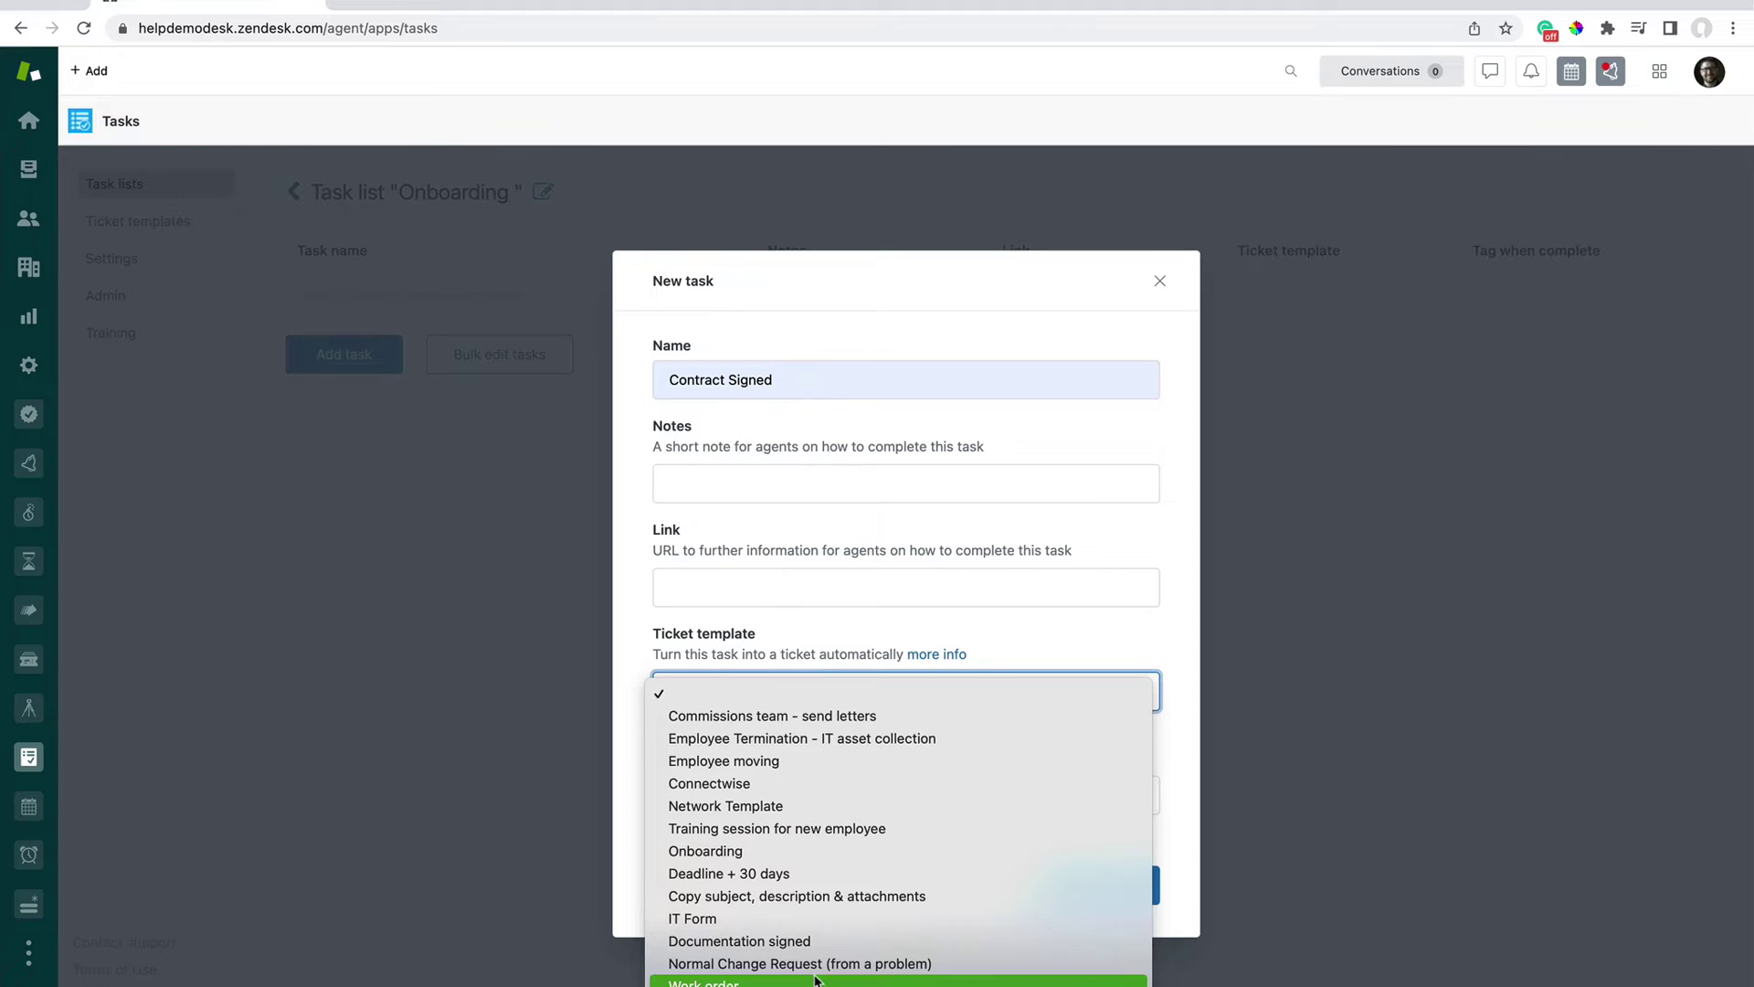
{"action": "left_click", "coordinate": [841, 895]}
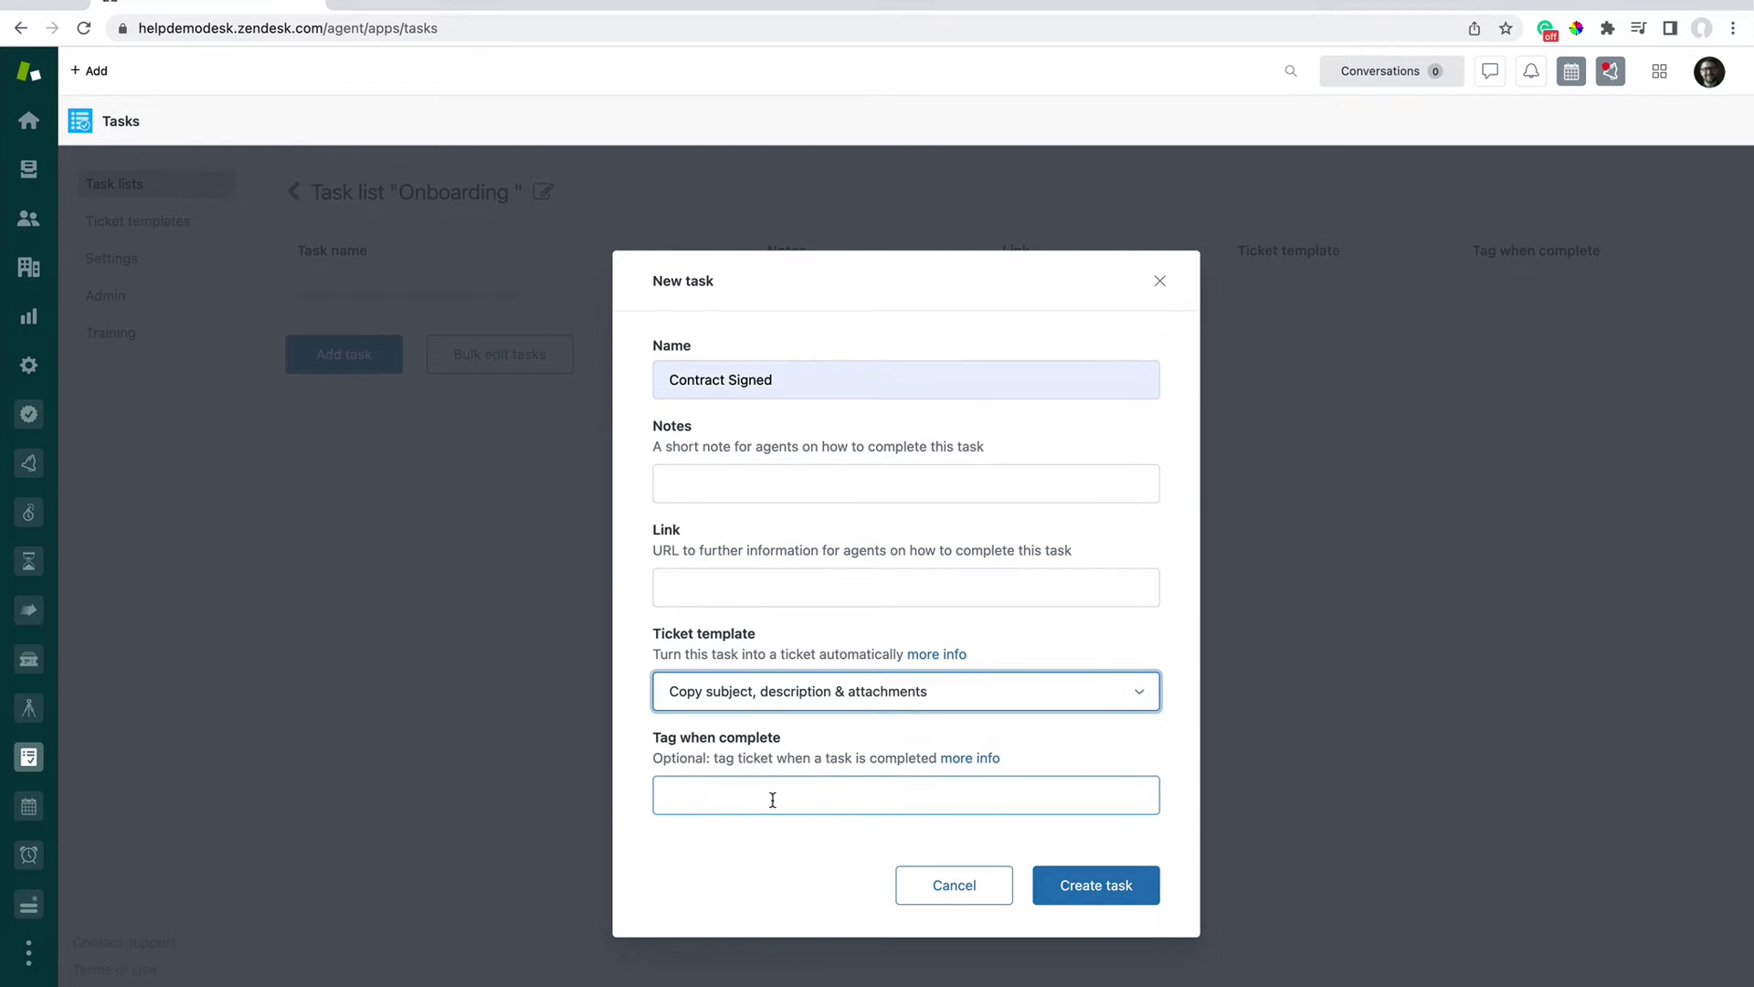
{"action": "left_click", "coordinate": [1113, 884]}
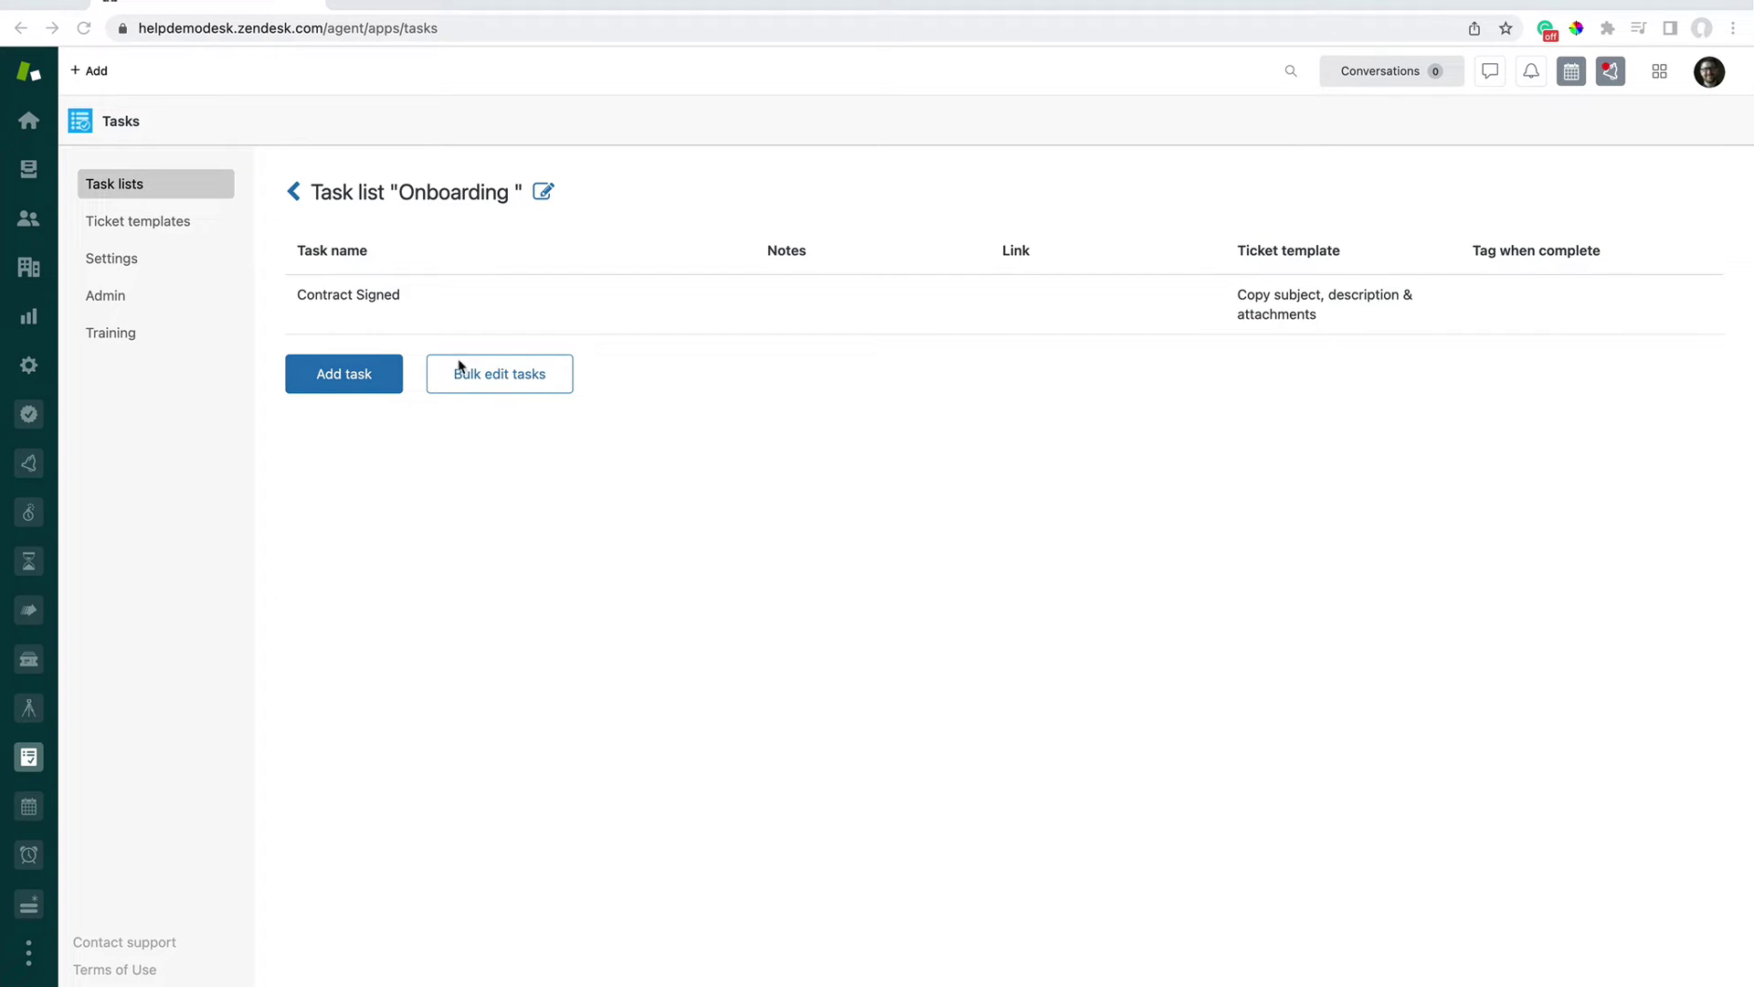
Bulk-edit the list, replacing its single line with the pasted nine task names.
{"action": "left_click", "coordinate": [493, 371]}
{"action": "left_click_drag", "start_coordinate": [794, 469], "coordinate": [660, 436]}
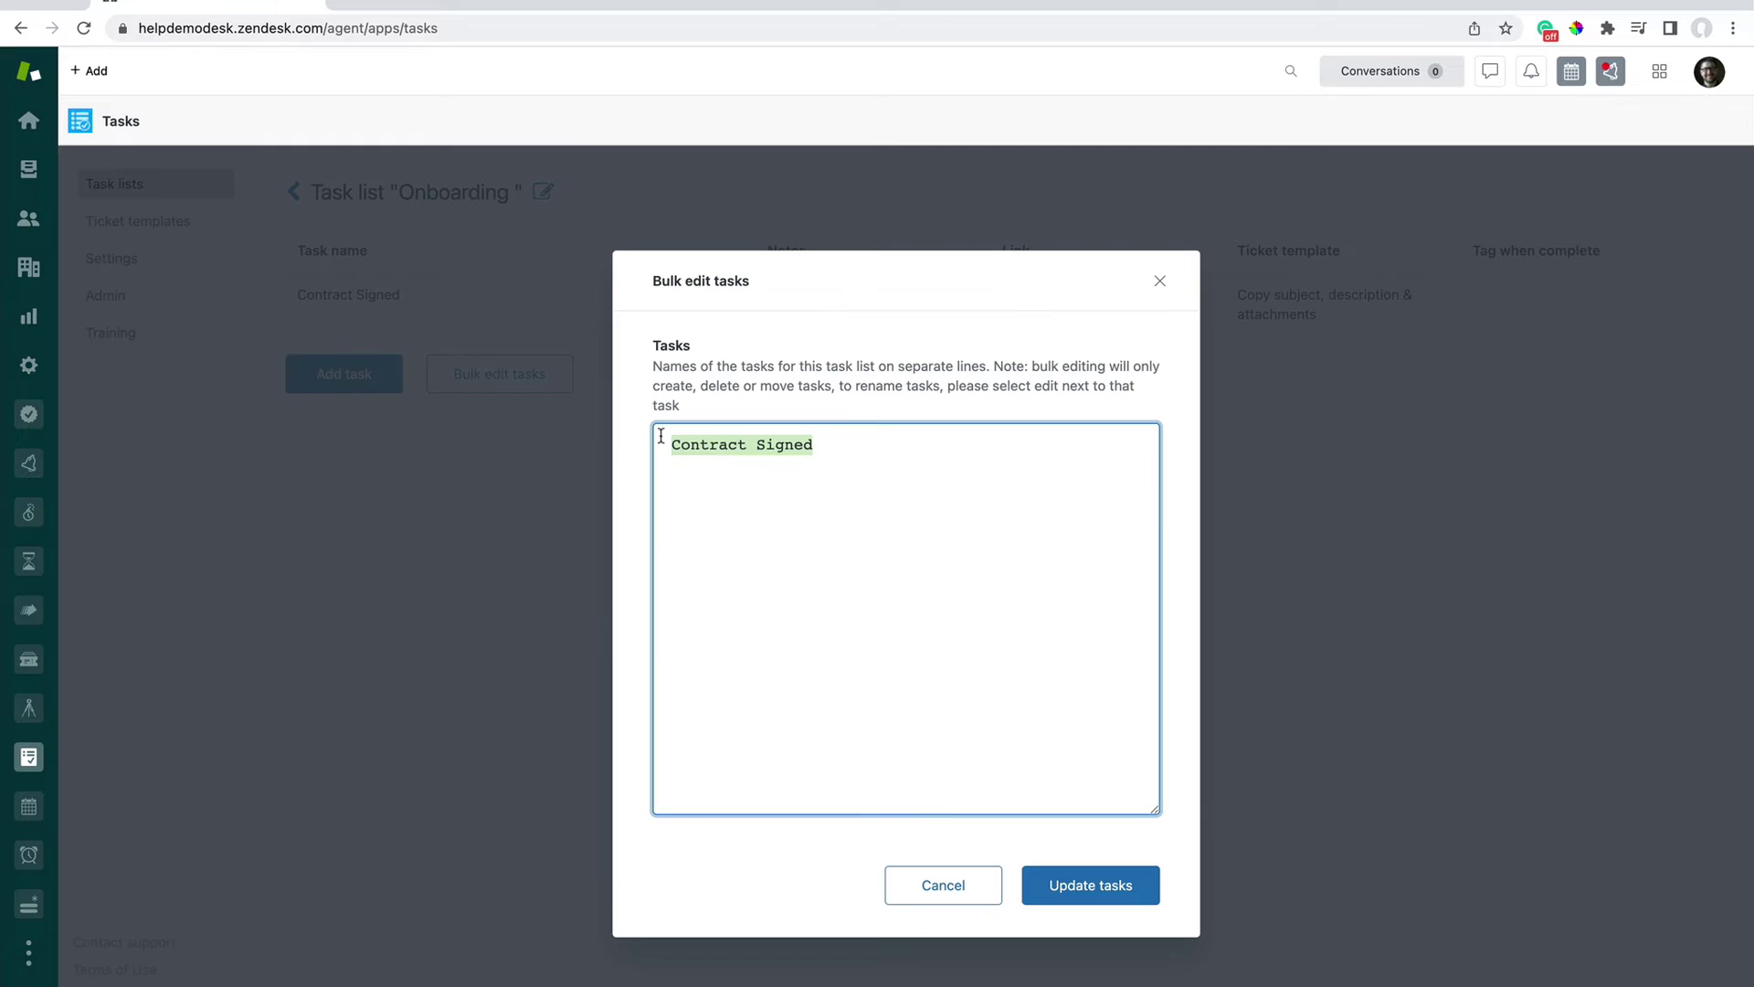
{"action": "type", "text": "Contract Signed Deal Closed in SFDC Create implementation plan Setup onboarding kickoff call Onboarding kick off call with customer & stakeholder Share implementation plan & schedule Onsite Training Checkin after training Follow up on customer questions"}
{"action": "left_click", "coordinate": [1079, 883]}
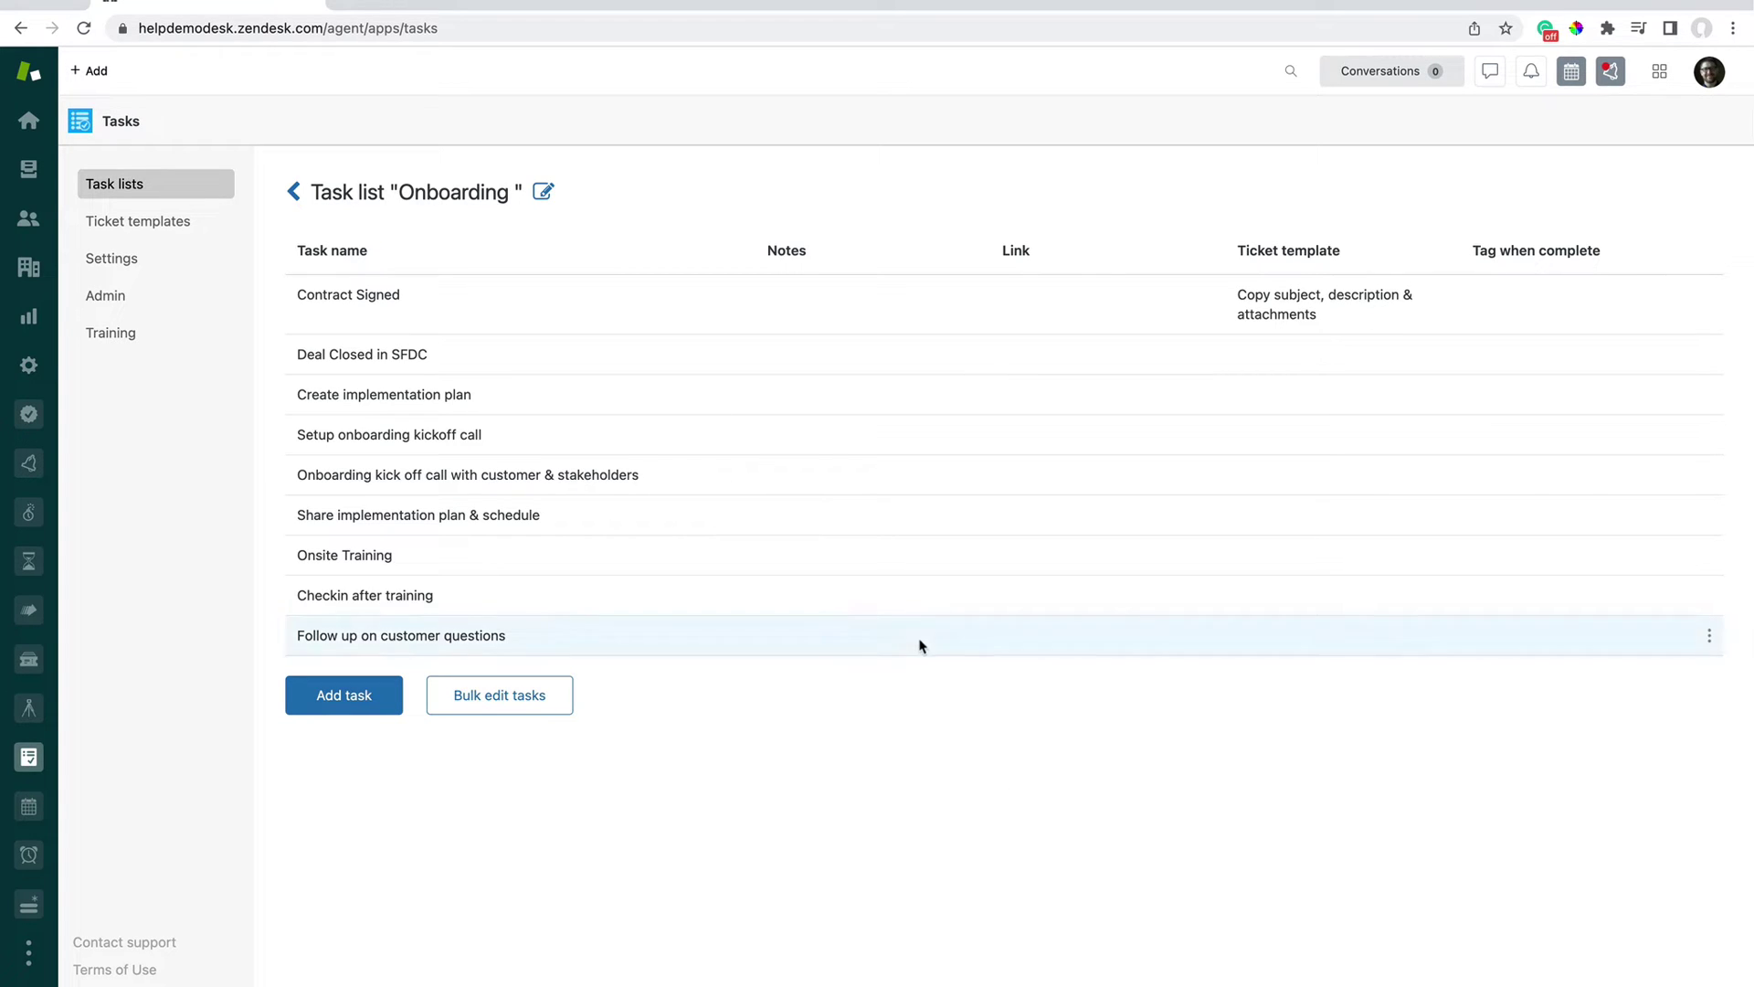
Switch the Onboarding list to Automatic and create its trigger from the Task lists overview.
{"action": "left_click", "coordinate": [544, 192]}
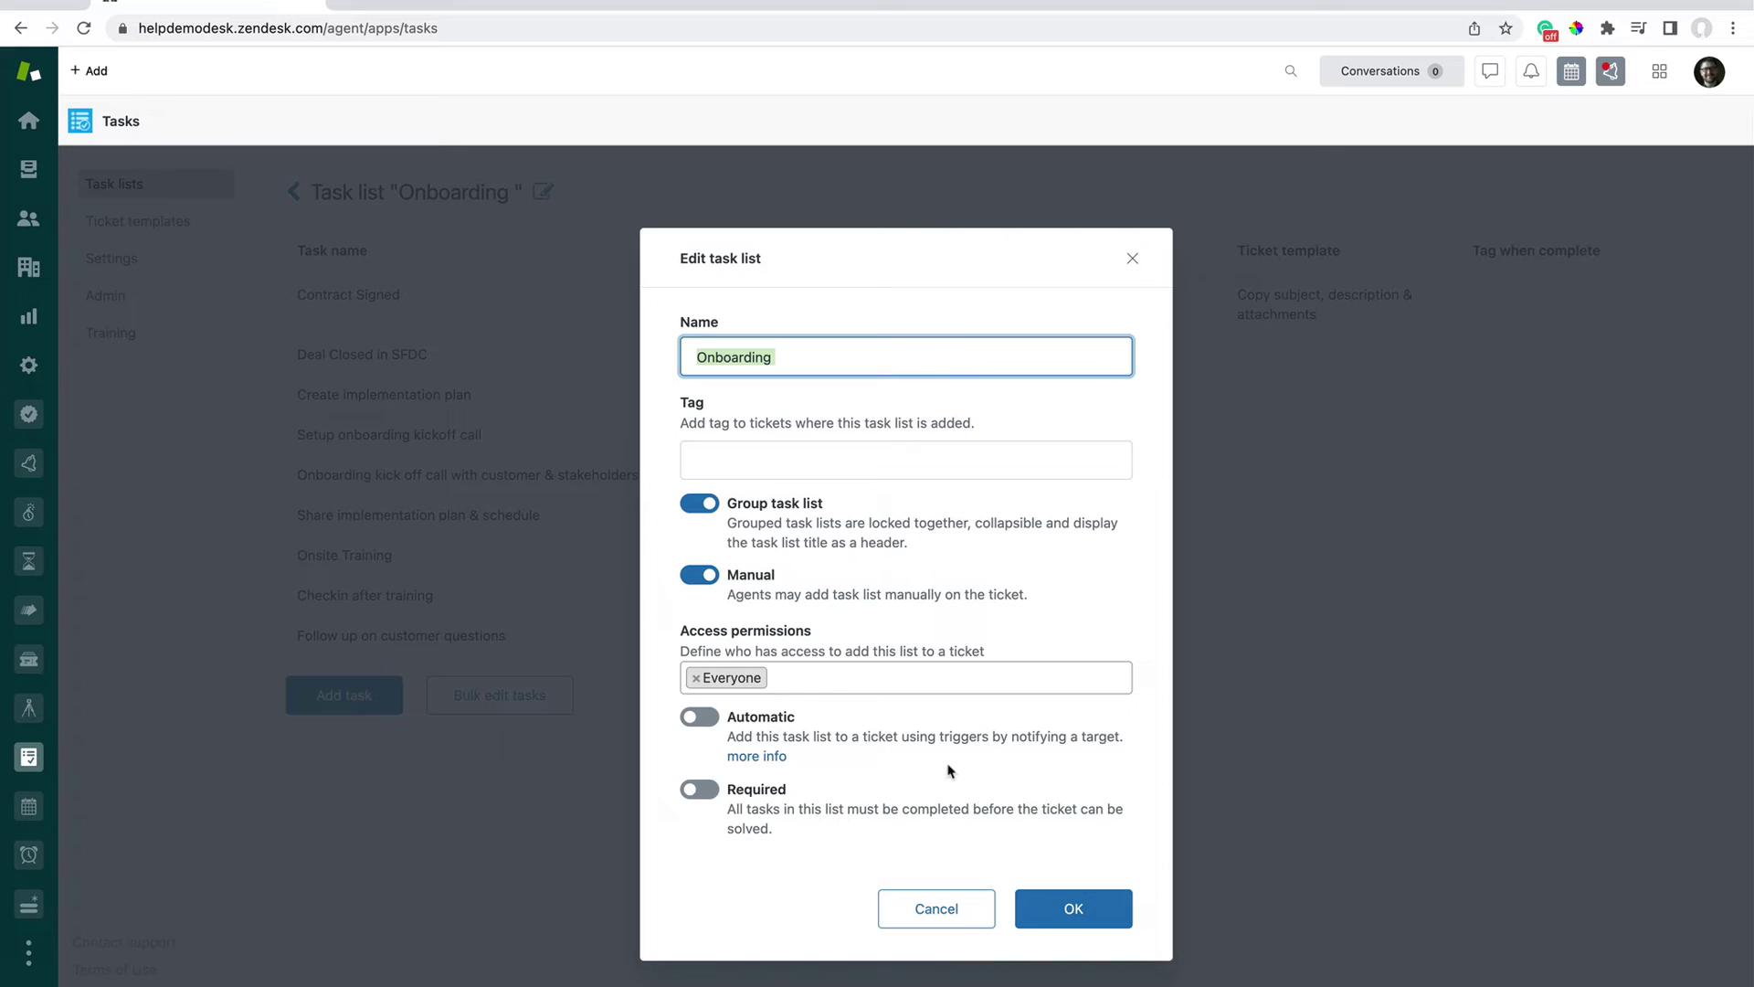
{"action": "left_click", "coordinate": [710, 726]}
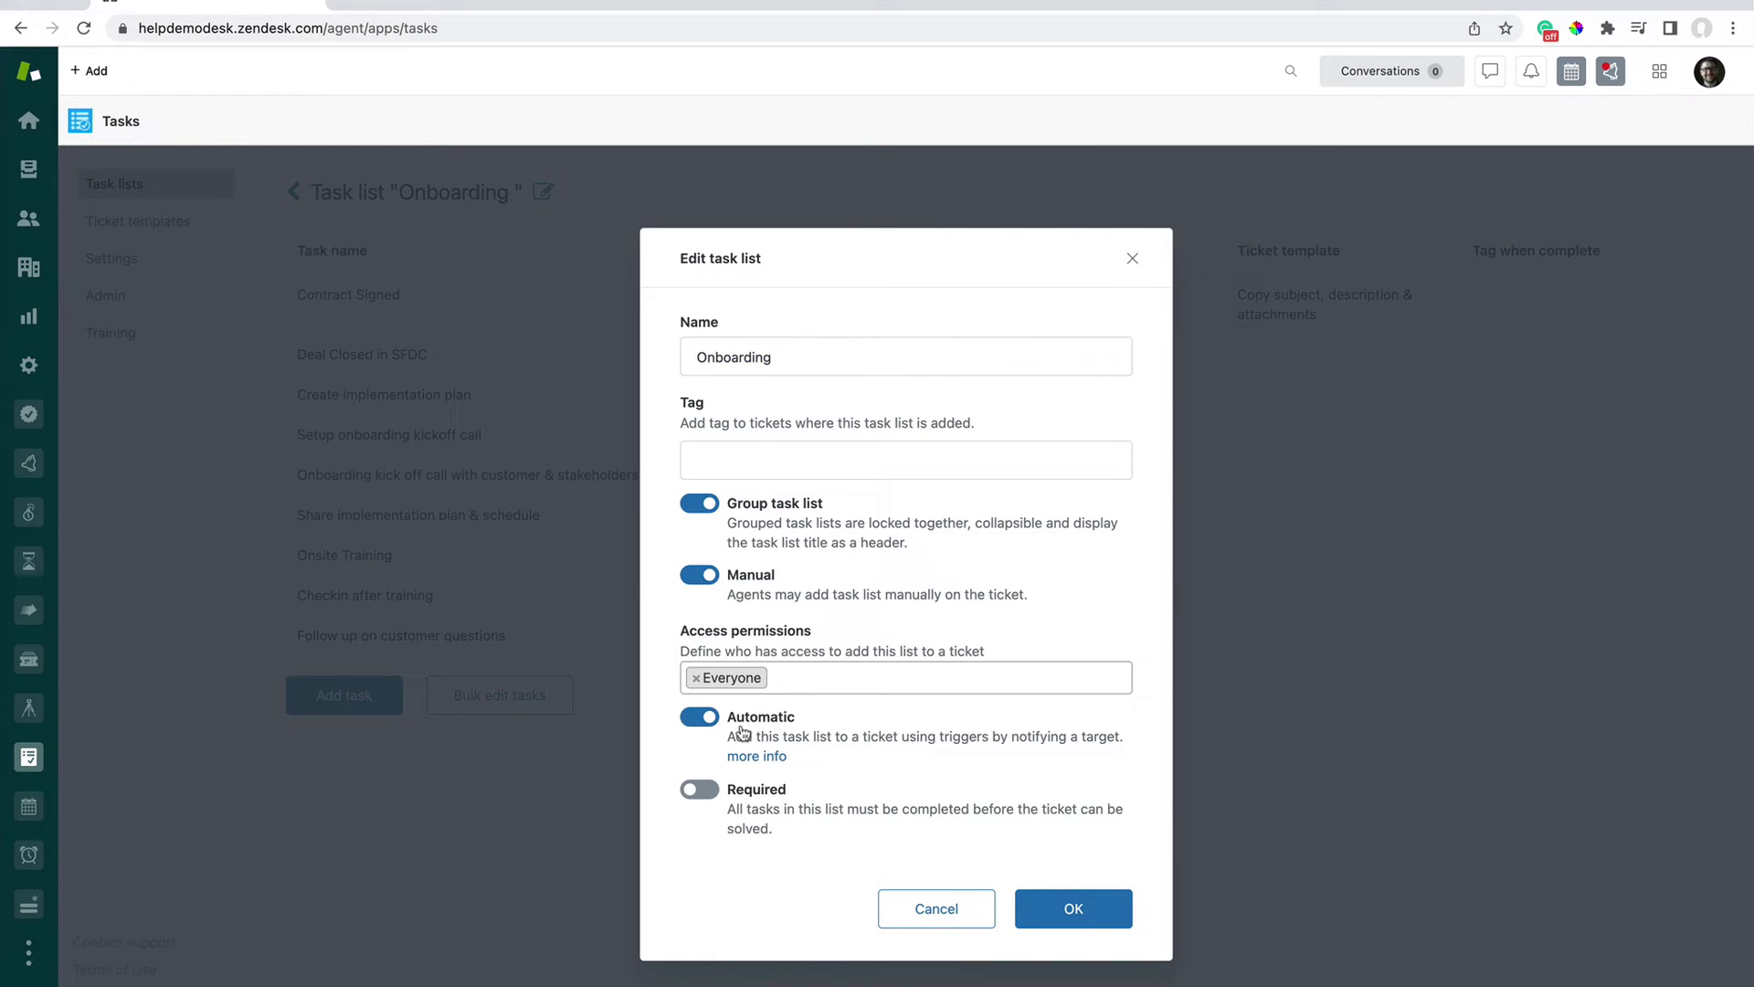
{"action": "left_click", "coordinate": [1081, 908]}
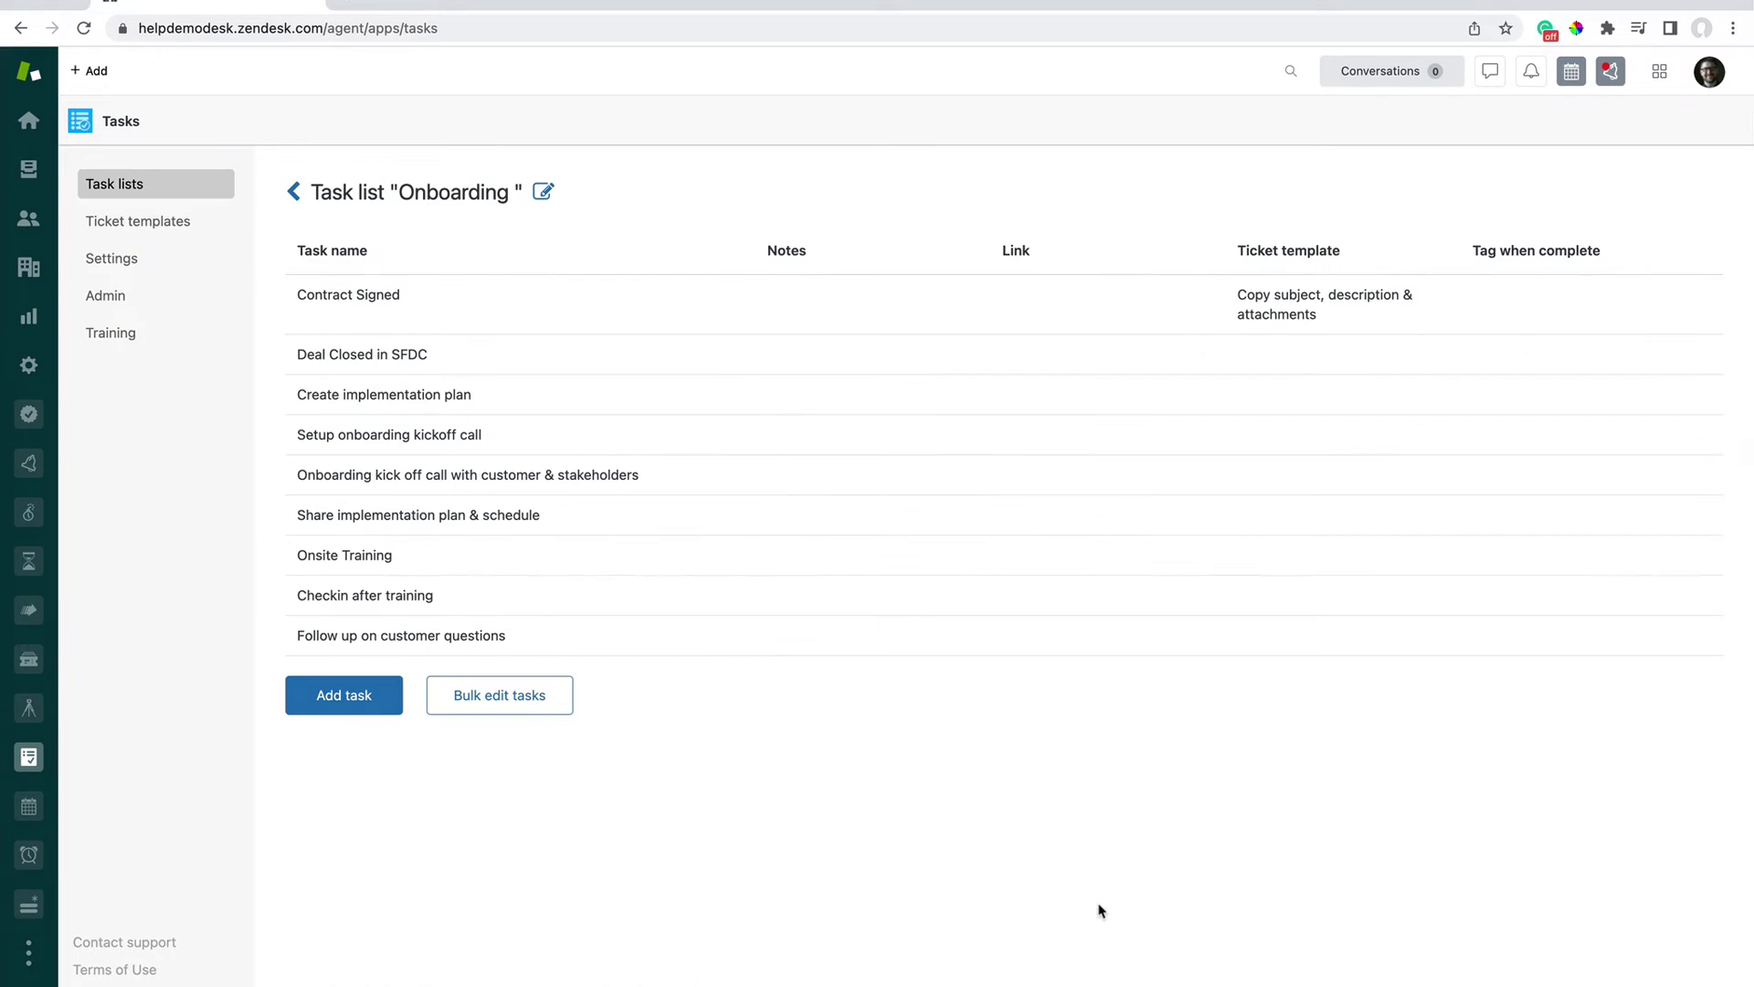
{"action": "left_click", "coordinate": [294, 194]}
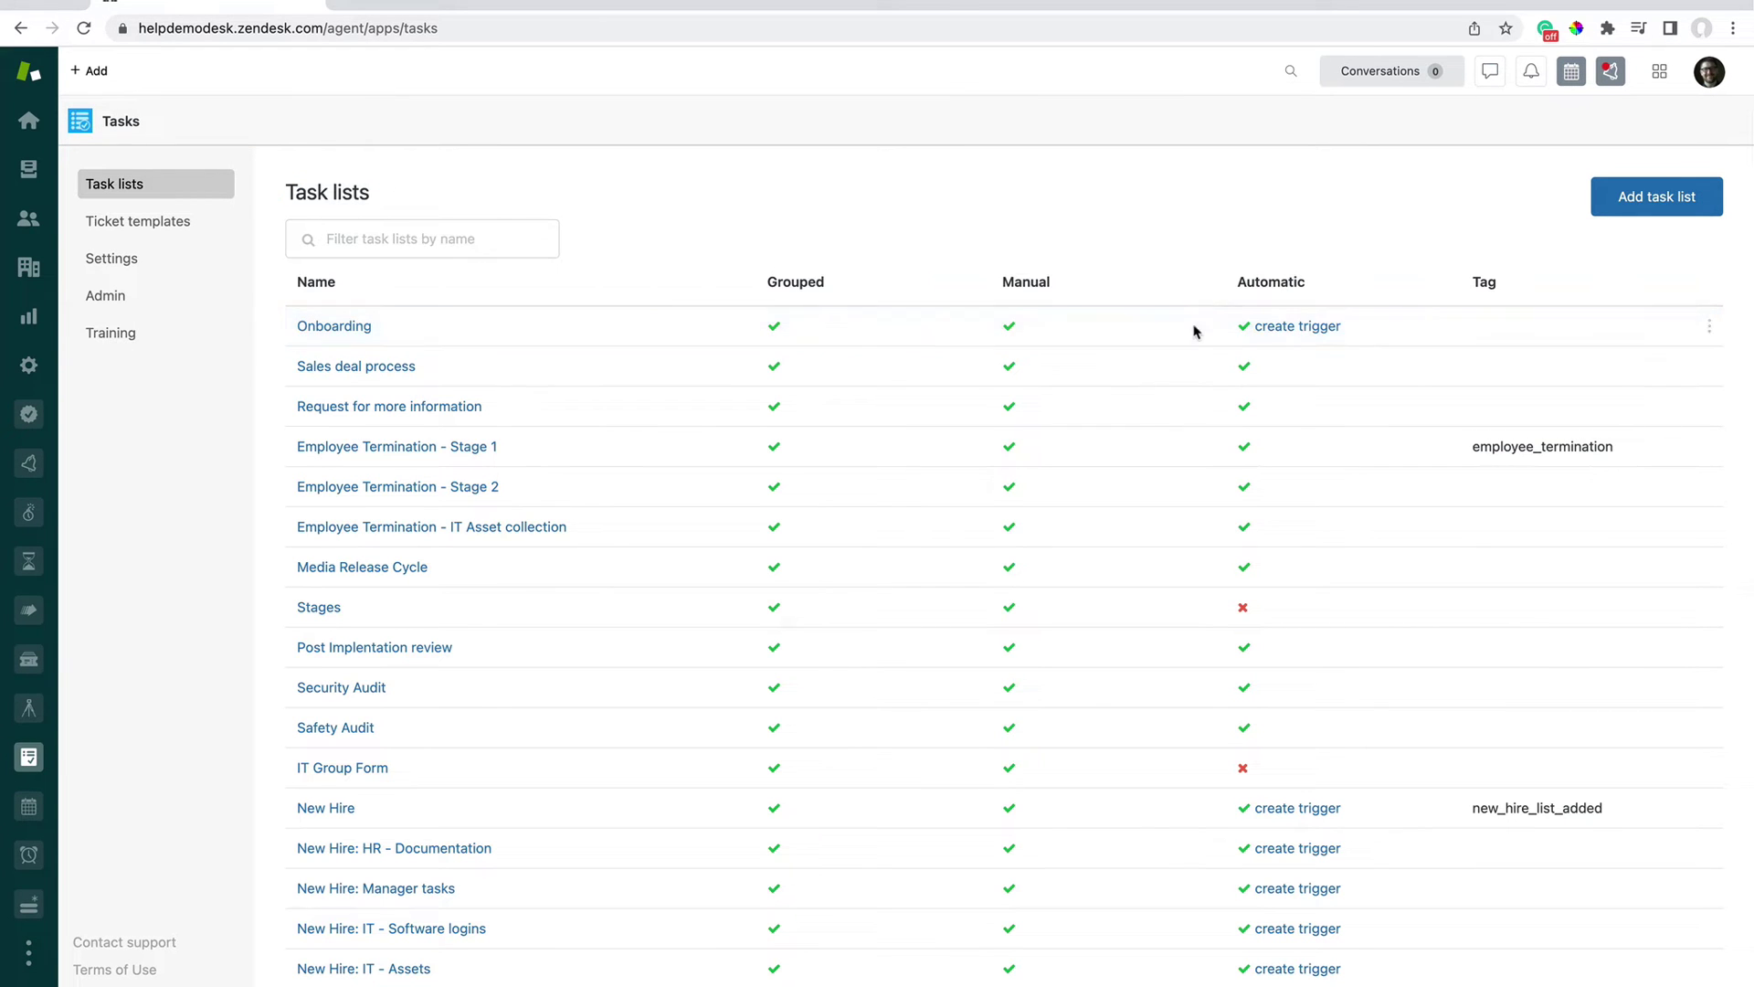
{"action": "left_click", "coordinate": [1285, 333]}
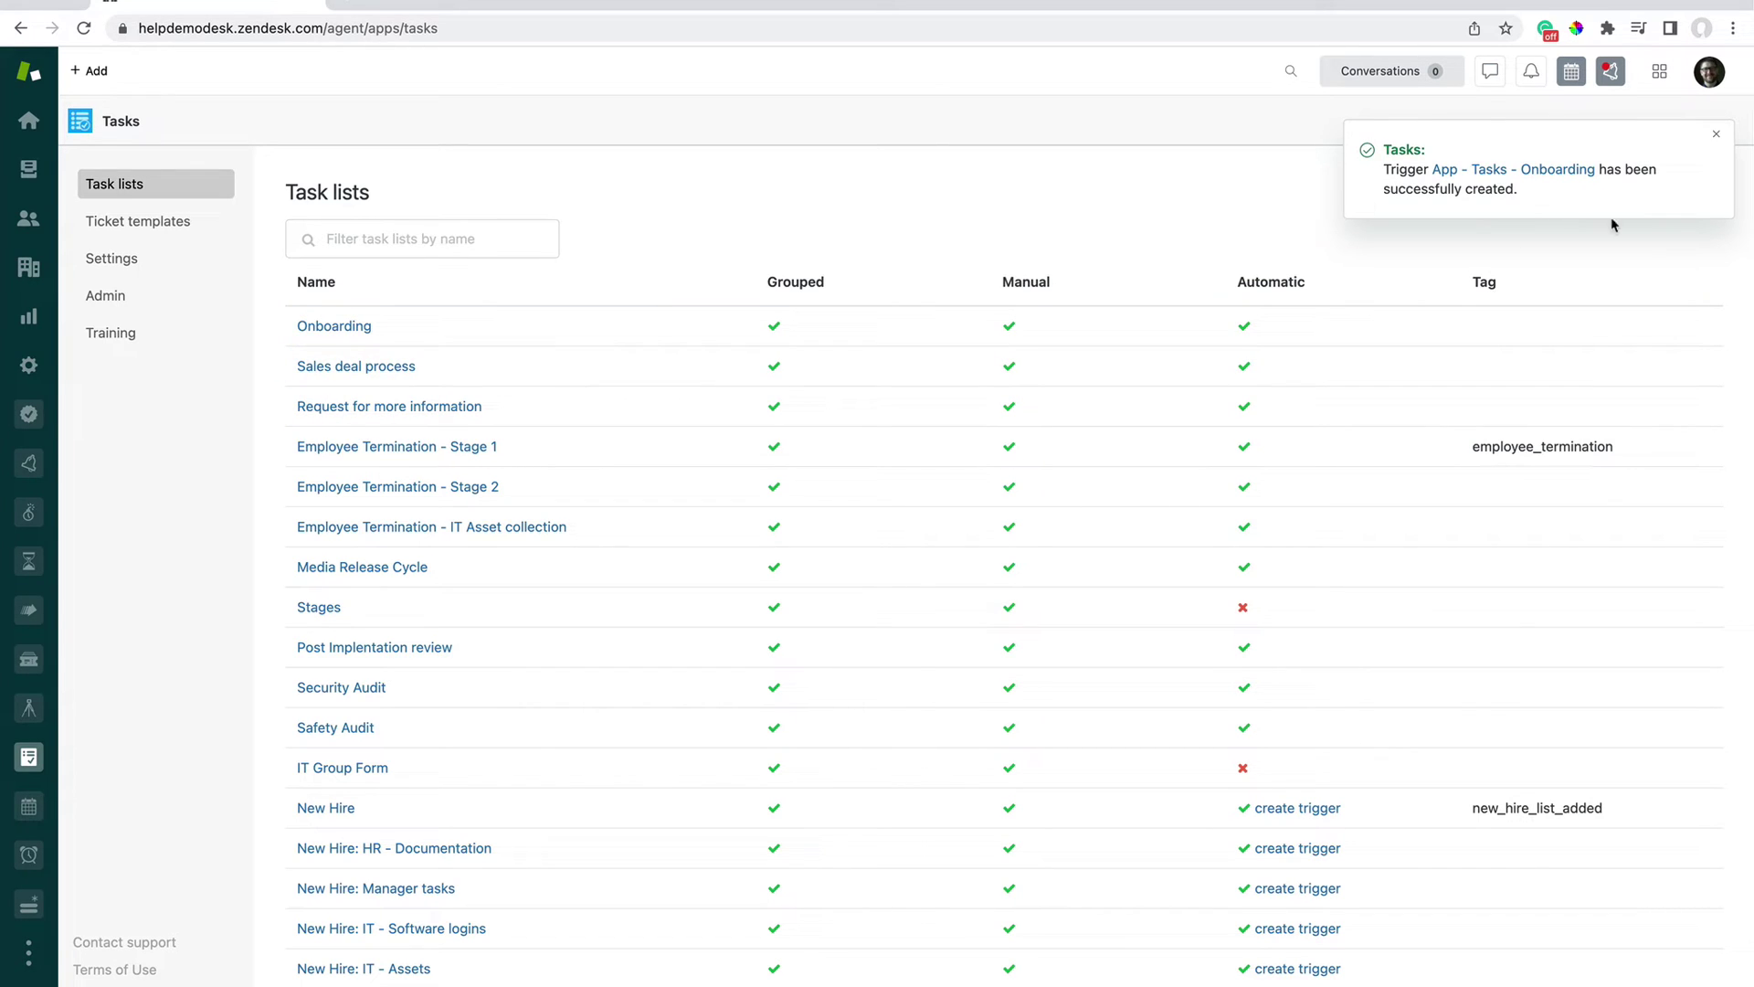
Open the App - Tasks - Onboarding trigger and review its conditions and webhook action.
{"action": "left_click", "coordinate": [1537, 174]}
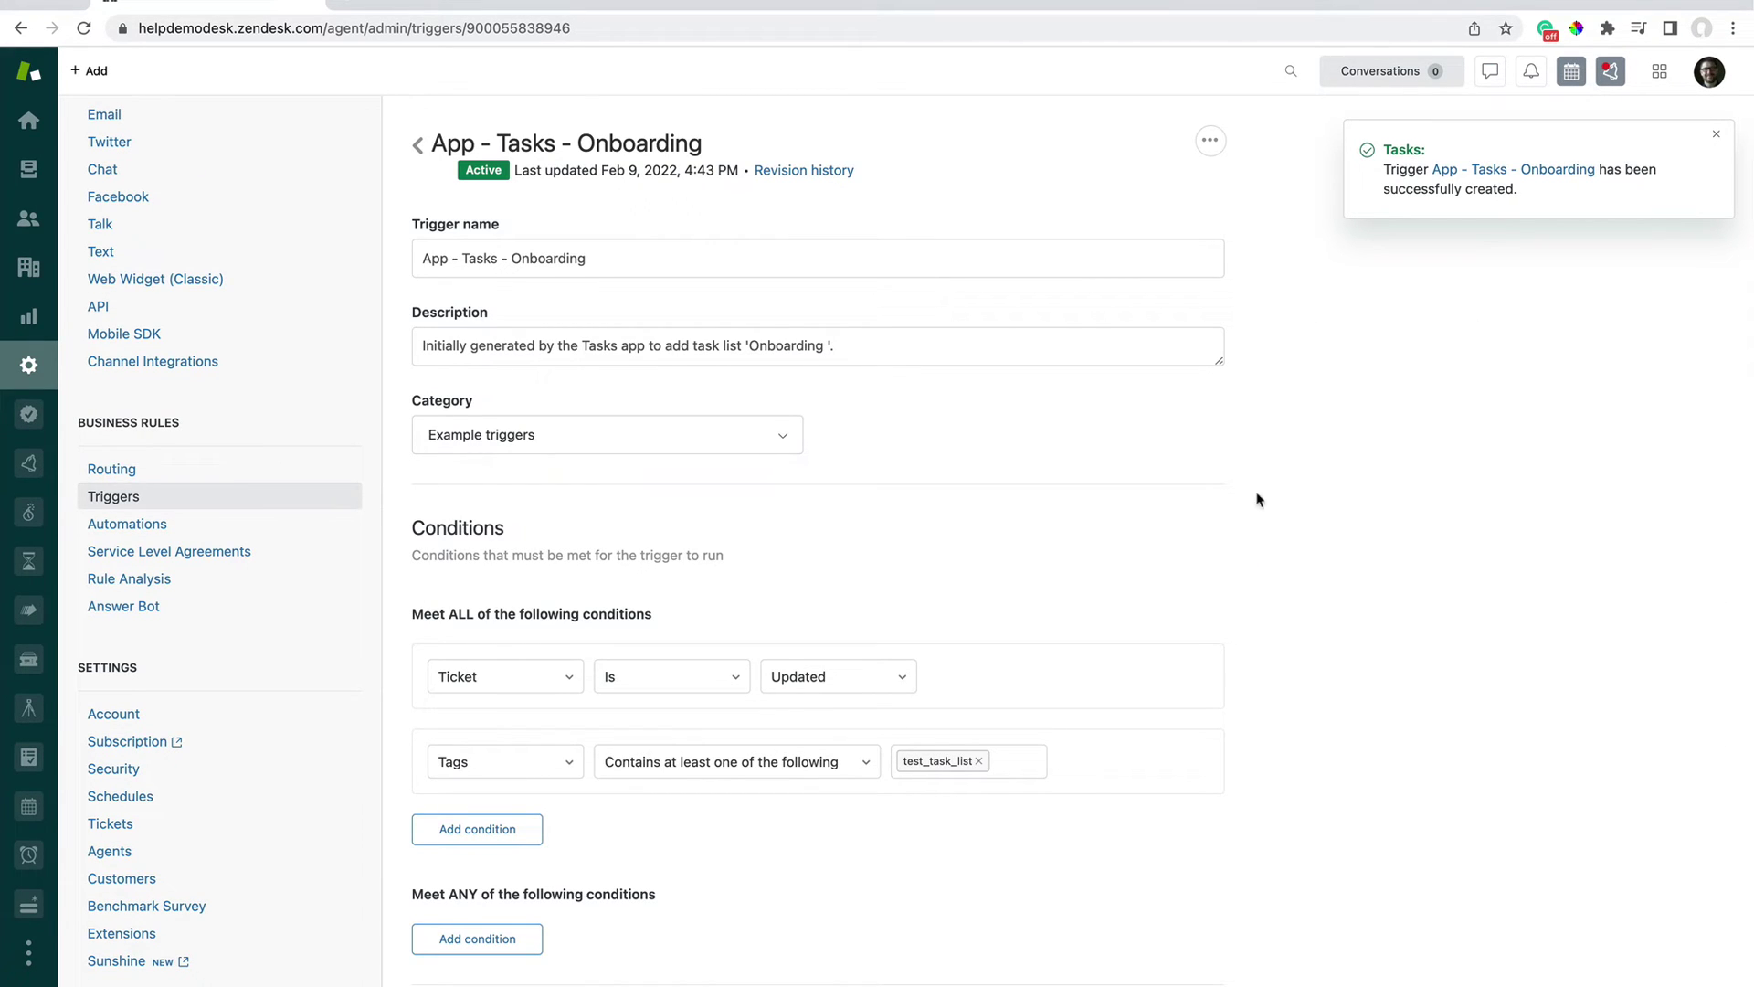
{"action": "scroll", "coordinate": [1046, 549], "scroll_direction": "down", "scroll_amount": 1}
{"action": "scroll", "coordinate": [1046, 549], "scroll_direction": "up", "scroll_amount": 1}
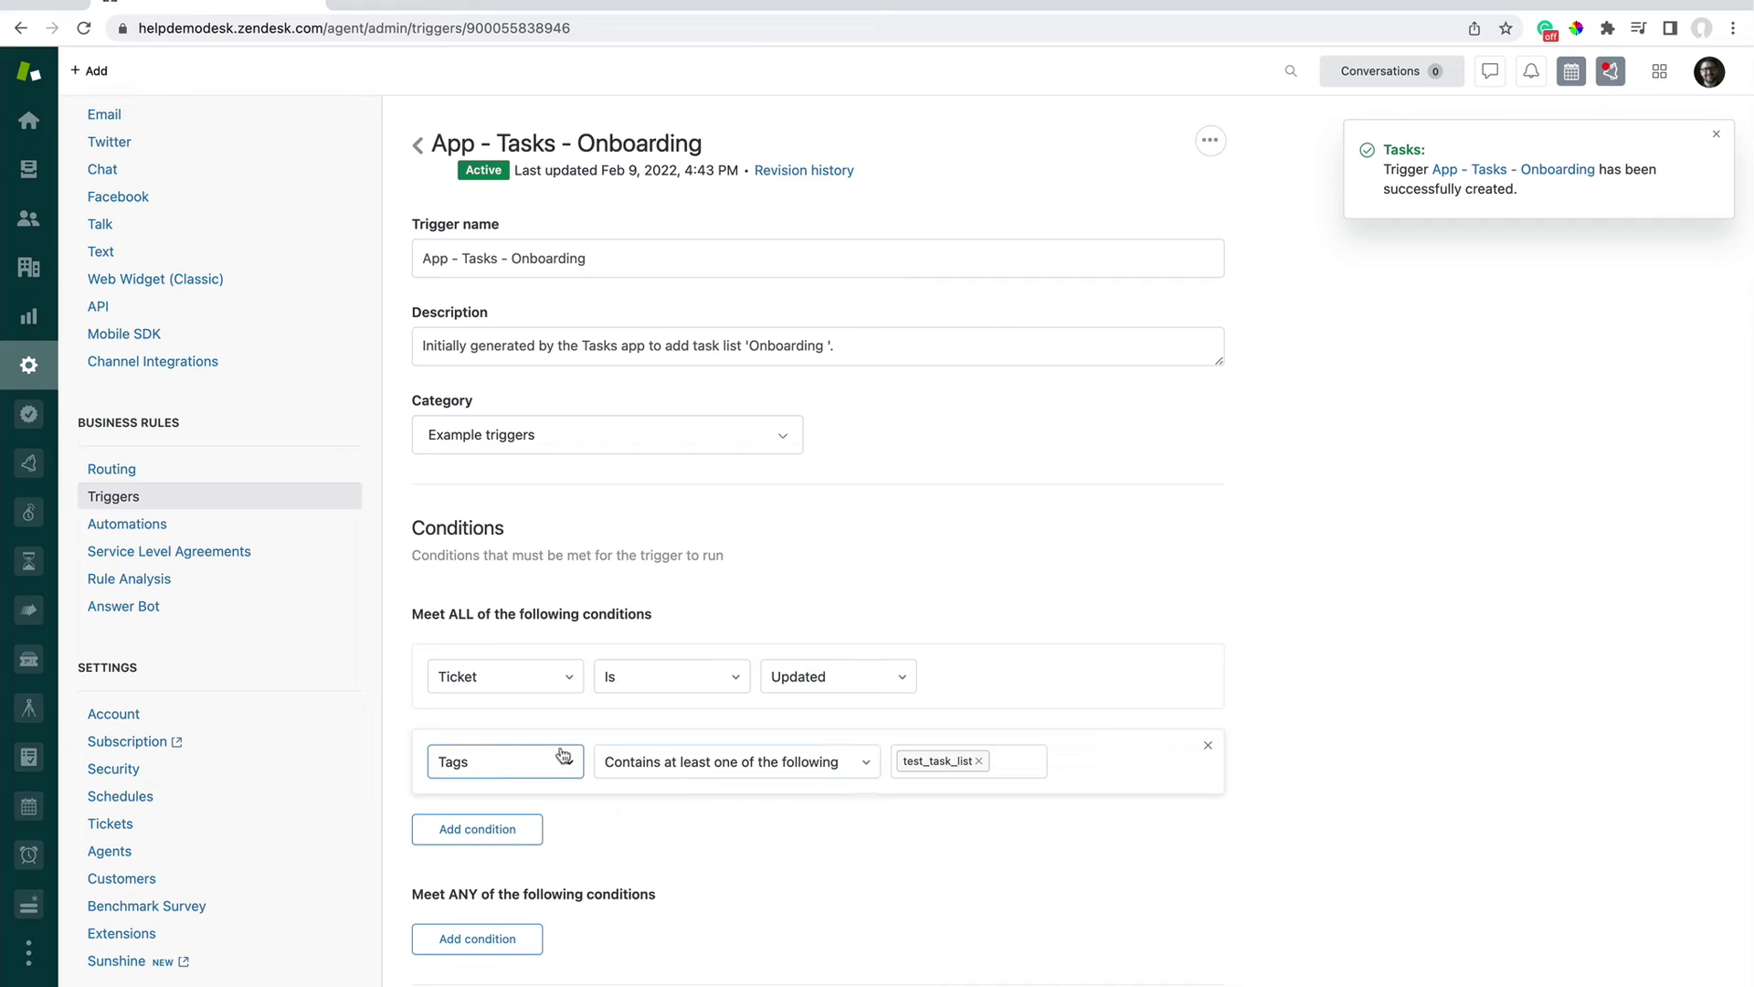
{"action": "scroll", "coordinate": [1064, 775], "scroll_direction": "down", "scroll_amount": 3}
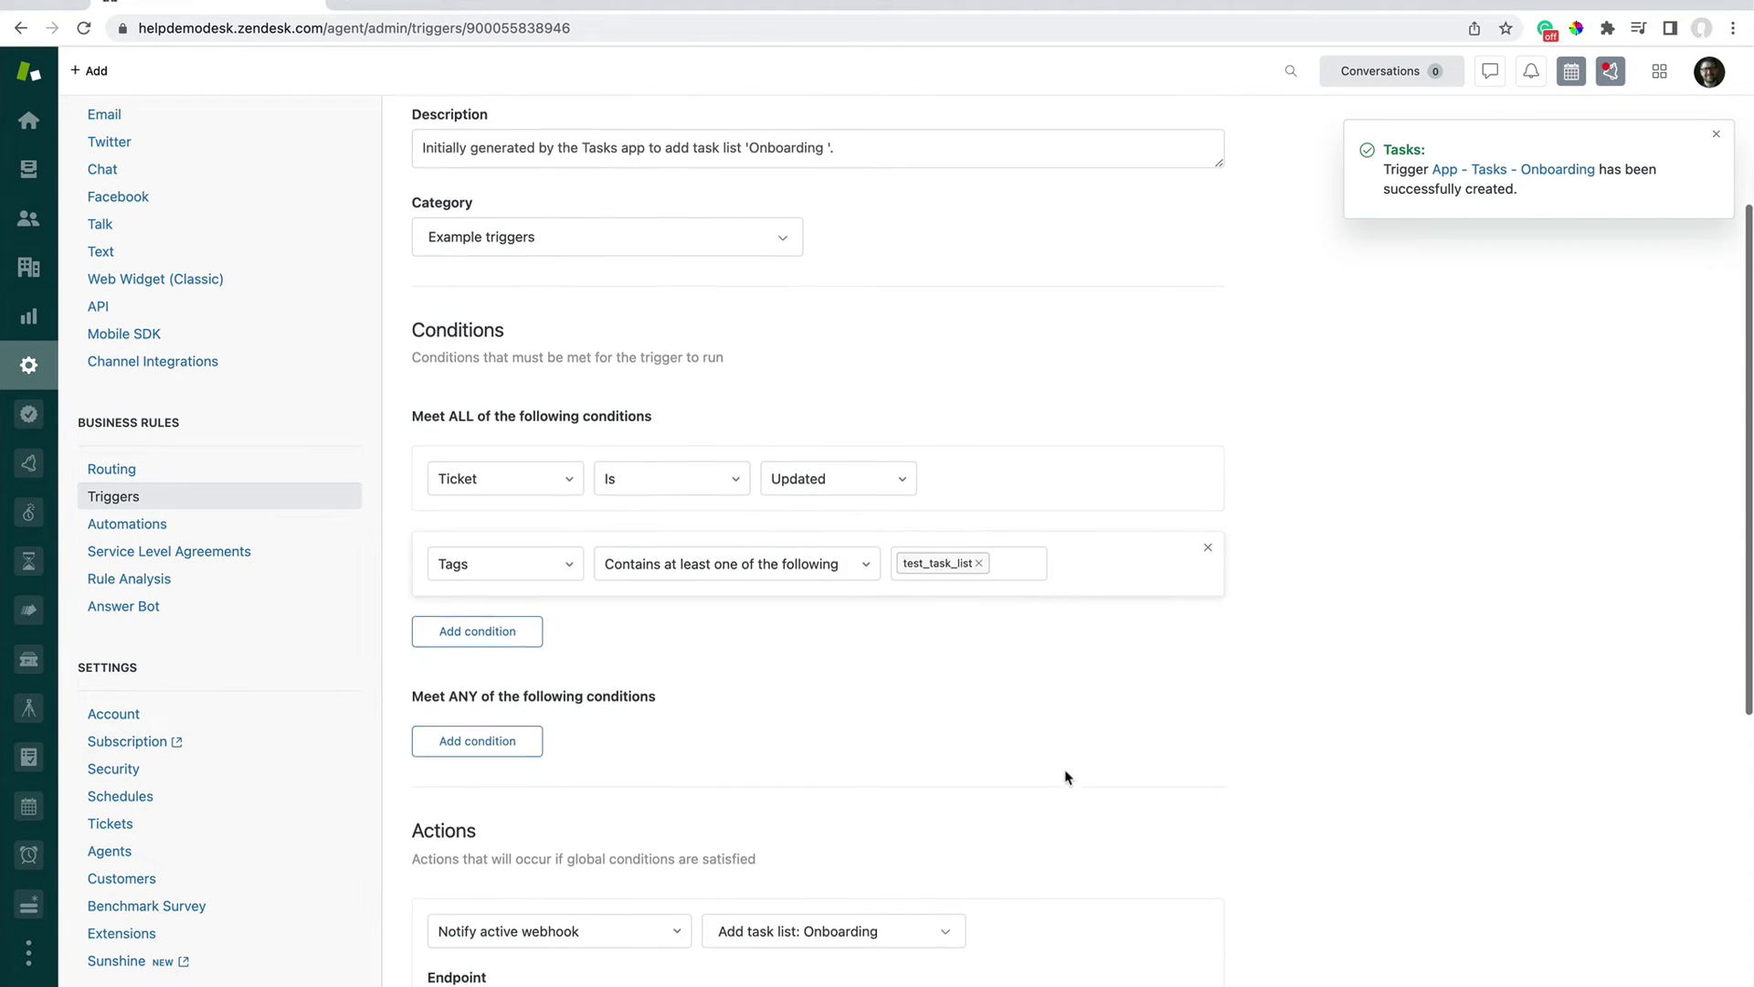
{"action": "scroll", "coordinate": [904, 442], "scroll_direction": "up", "scroll_amount": 2}
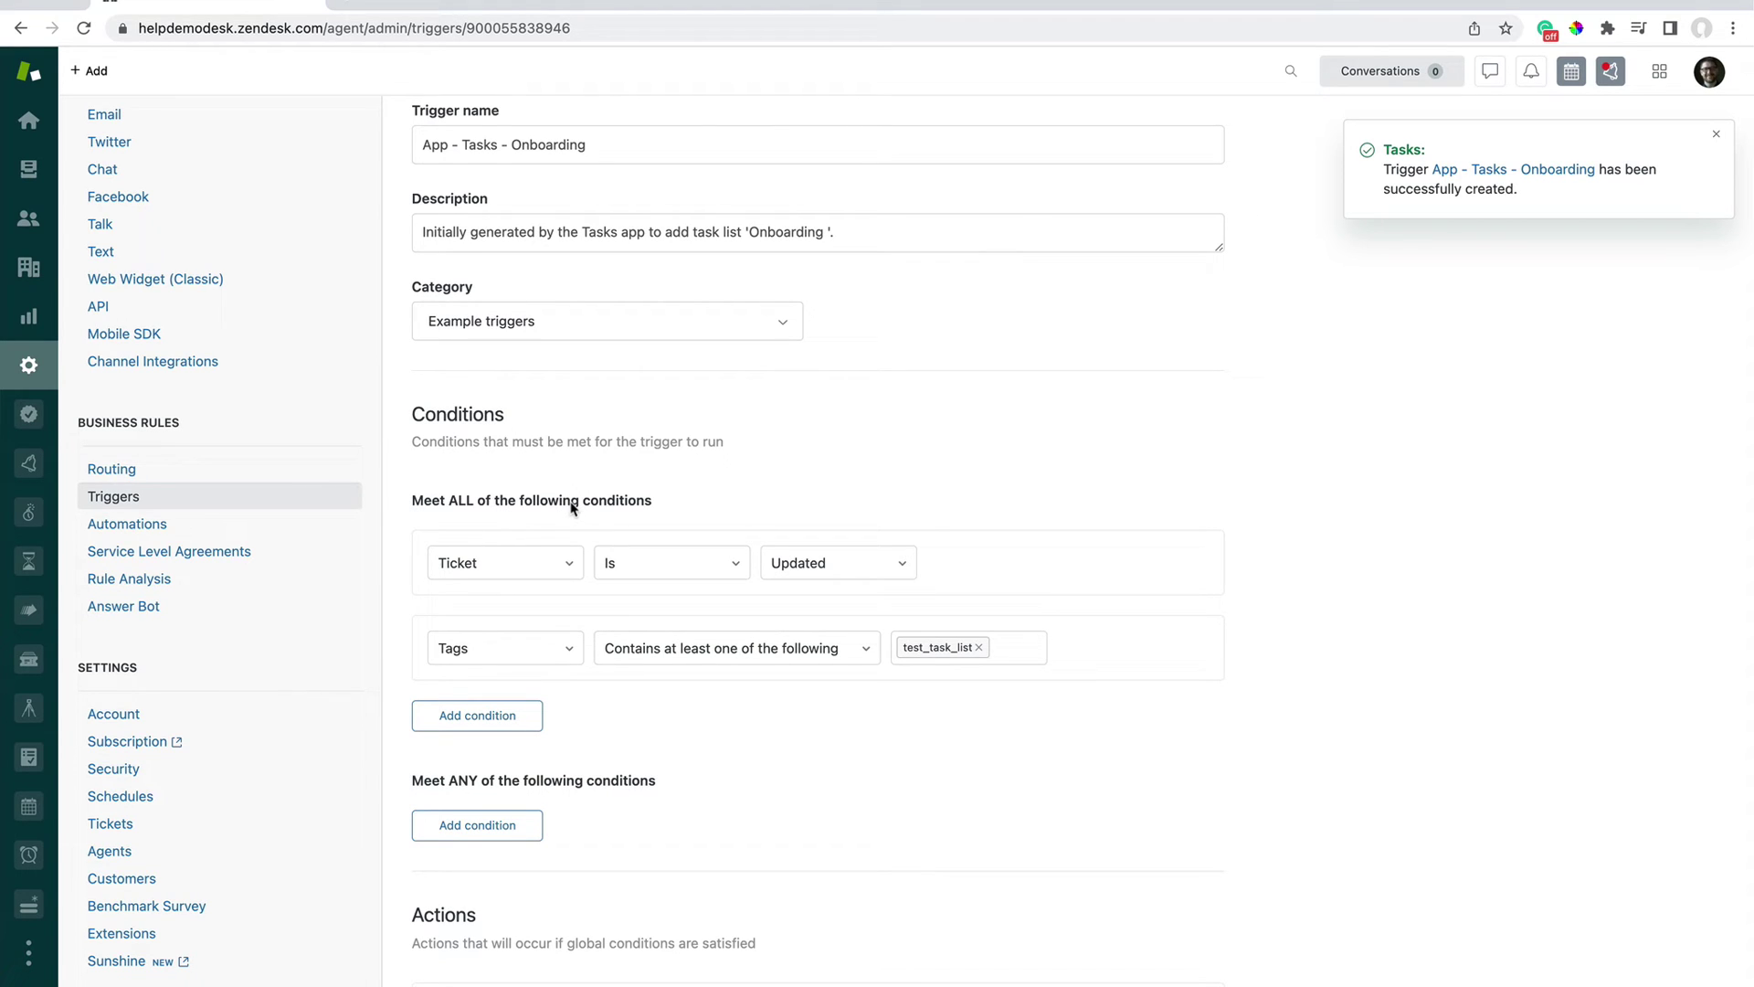
Change the trigger conditions to Ticket Is Created and Form Is Onboarding.
{"action": "left_click", "coordinate": [850, 563]}
{"action": "left_click", "coordinate": [774, 610]}
{"action": "left_click", "coordinate": [528, 646]}
{"action": "type", "text": "form"}
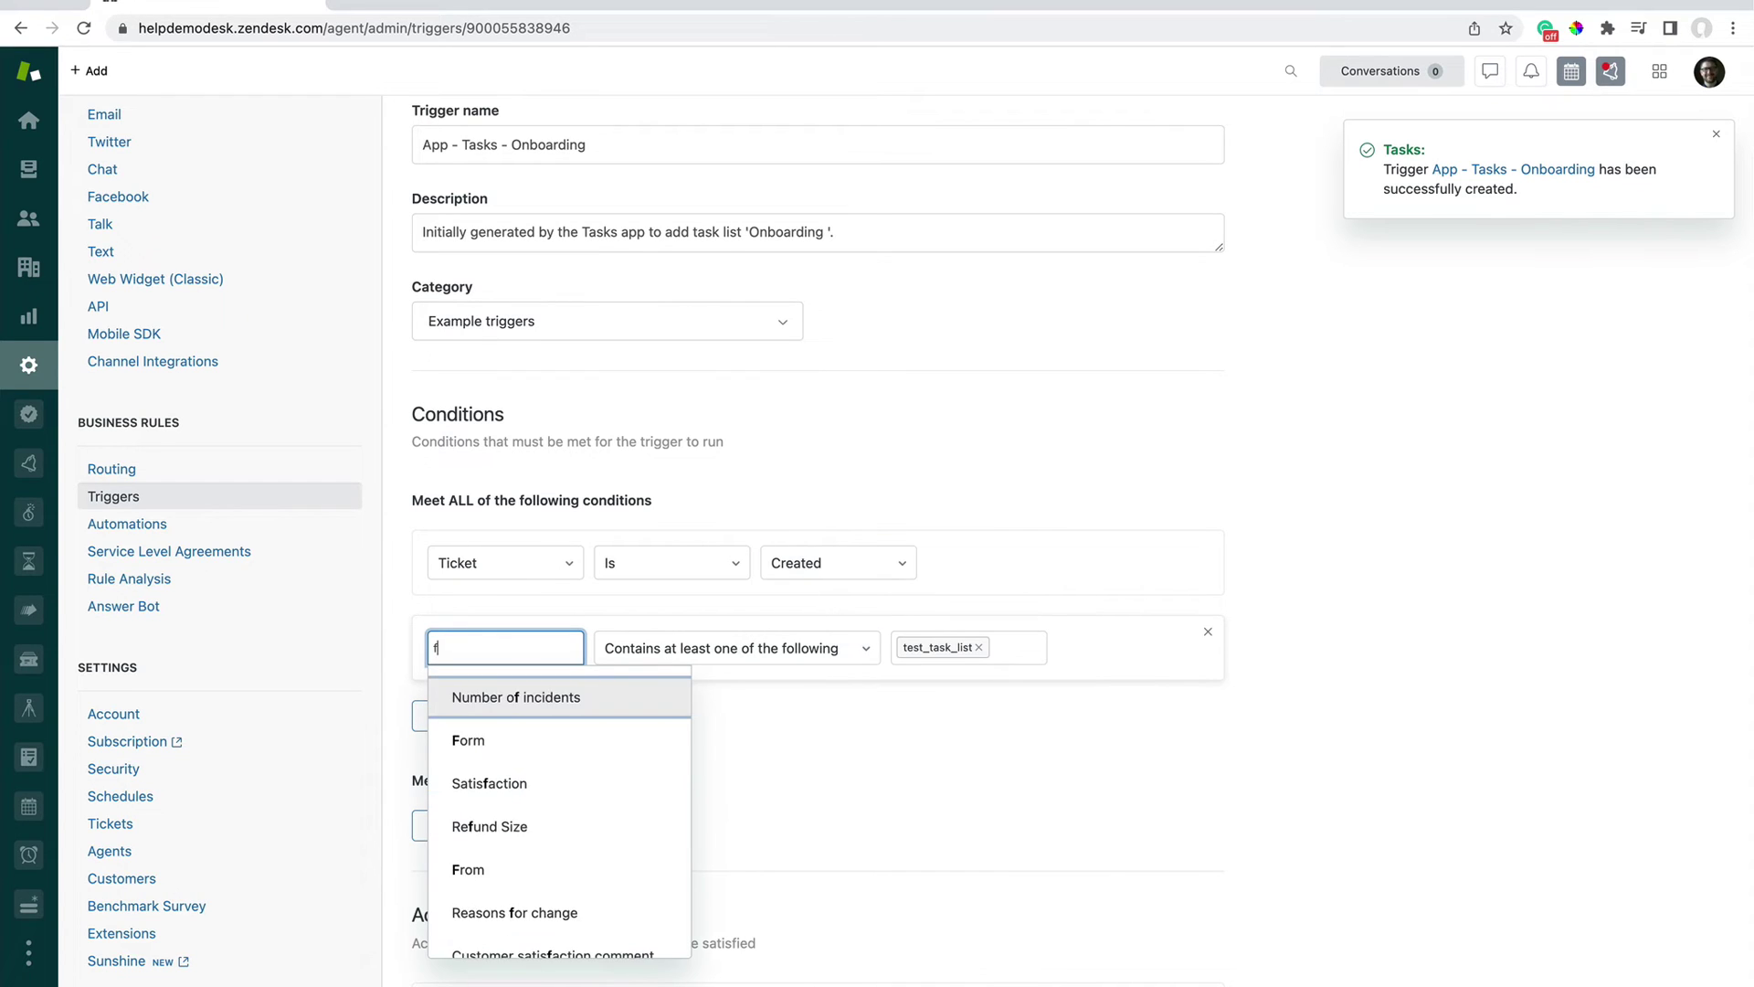
{"action": "left_click", "coordinate": [598, 689]}
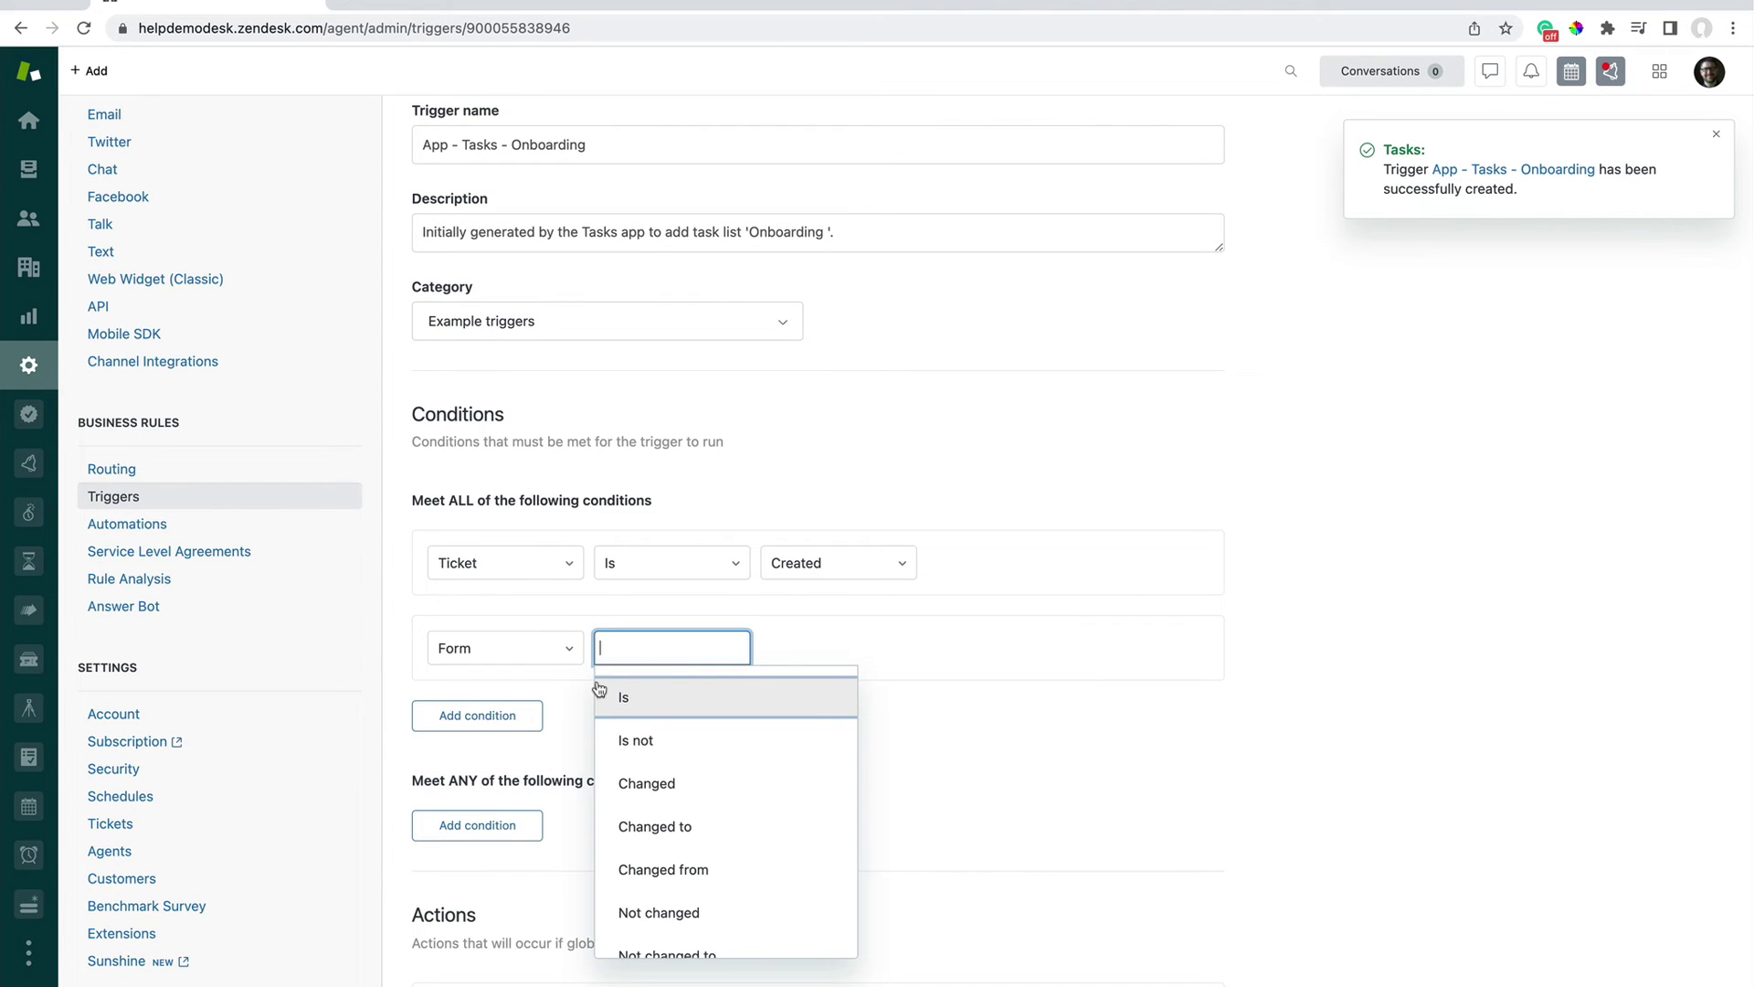
{"action": "left_click", "coordinate": [724, 699]}
{"action": "type", "text": "onboard"}
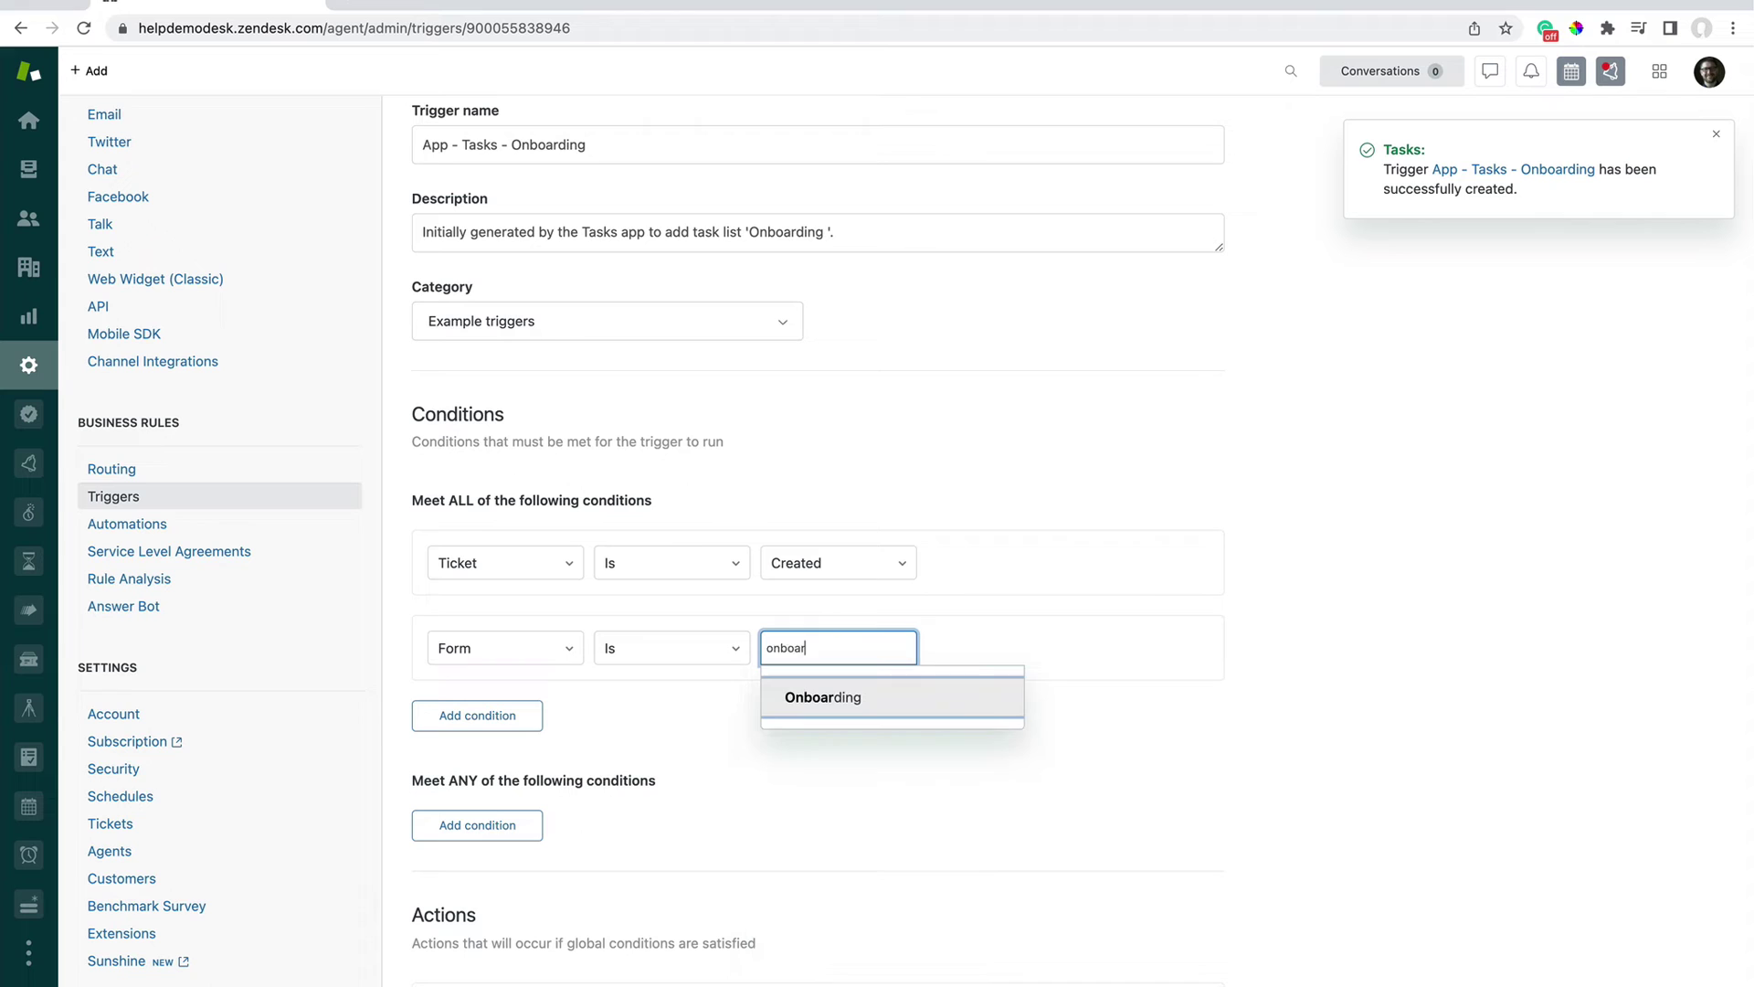
{"action": "left_click", "coordinate": [973, 710]}
Review the rest of the trigger and save it.
{"action": "scroll", "coordinate": [1141, 695], "scroll_direction": "down", "scroll_amount": 5}
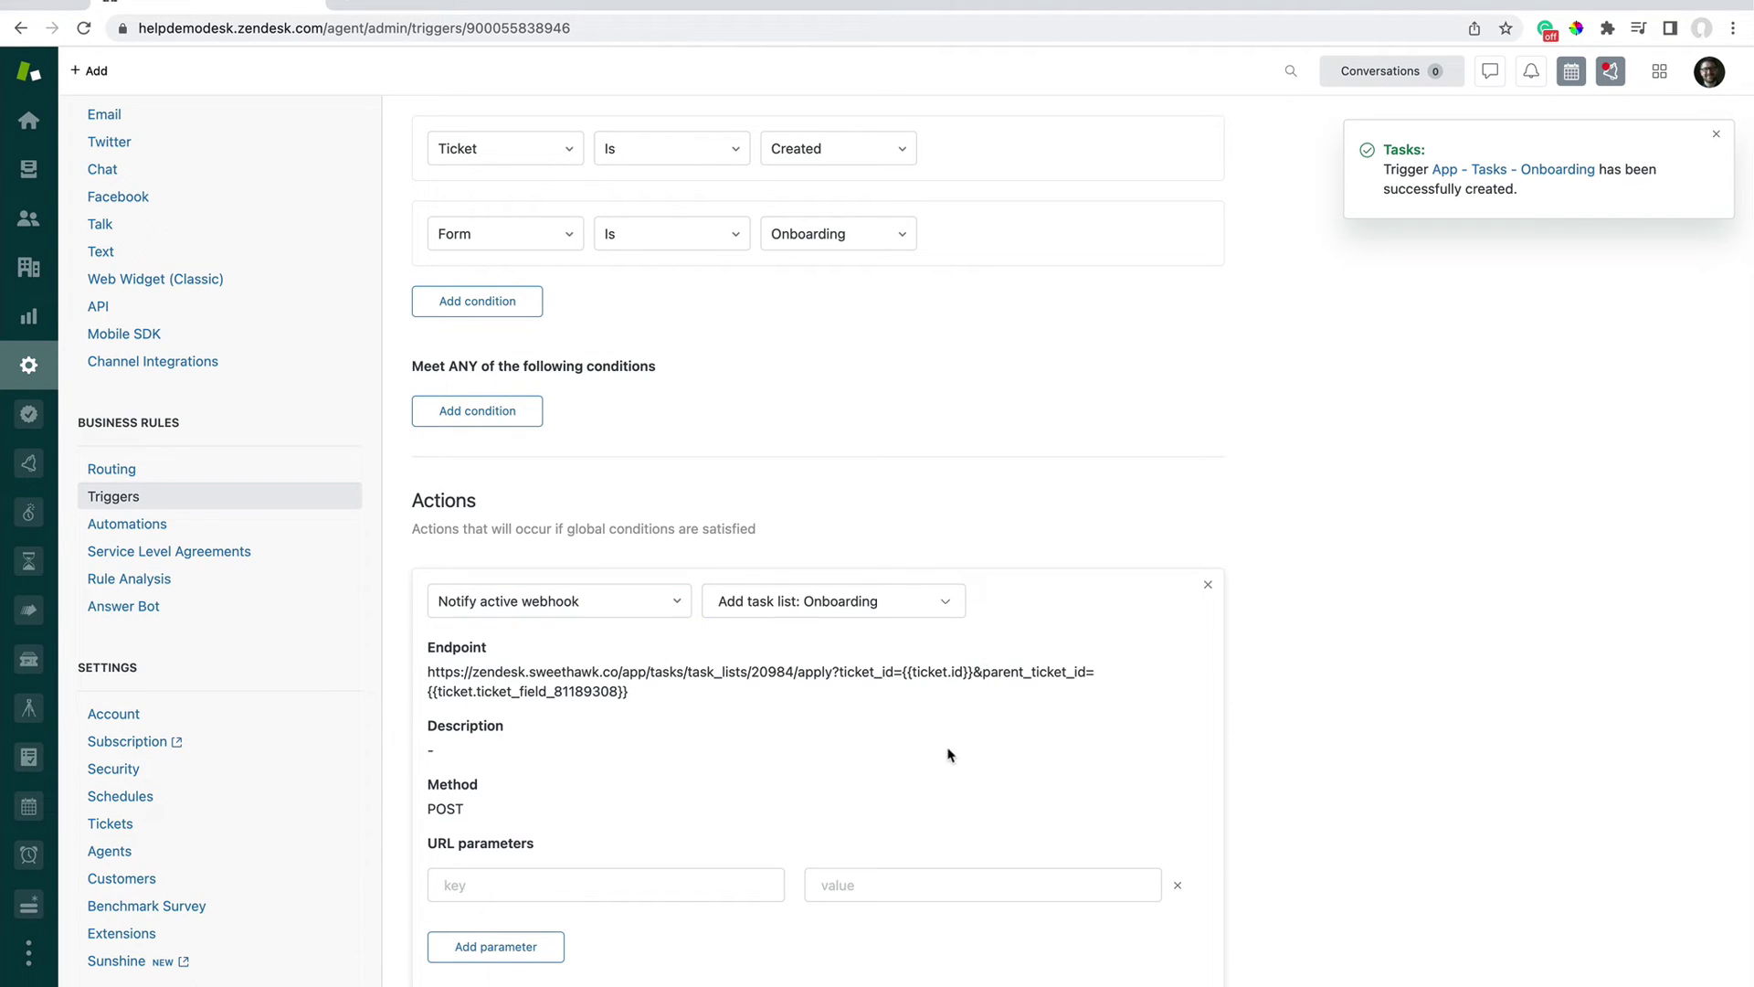
{"action": "scroll", "coordinate": [1085, 718], "scroll_direction": "down", "scroll_amount": 3}
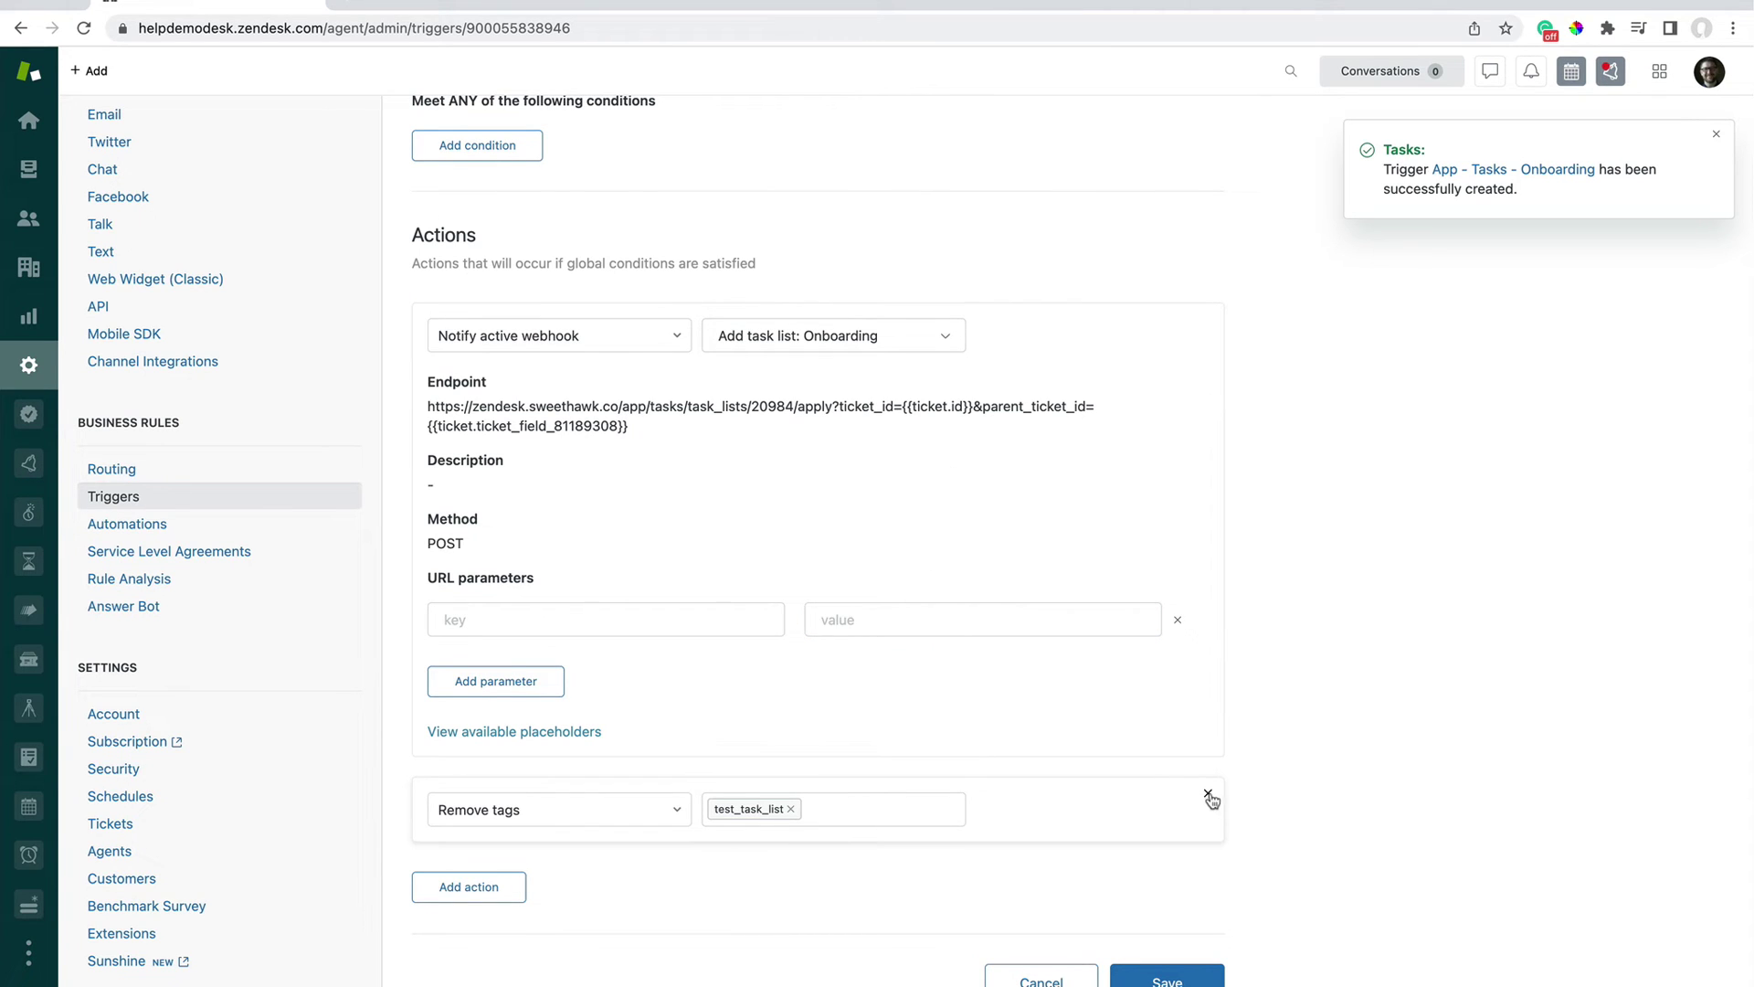
{"action": "scroll", "coordinate": [1206, 797], "scroll_direction": "up", "scroll_amount": 4}
{"action": "scroll", "coordinate": [1142, 637], "scroll_direction": "down", "scroll_amount": 3}
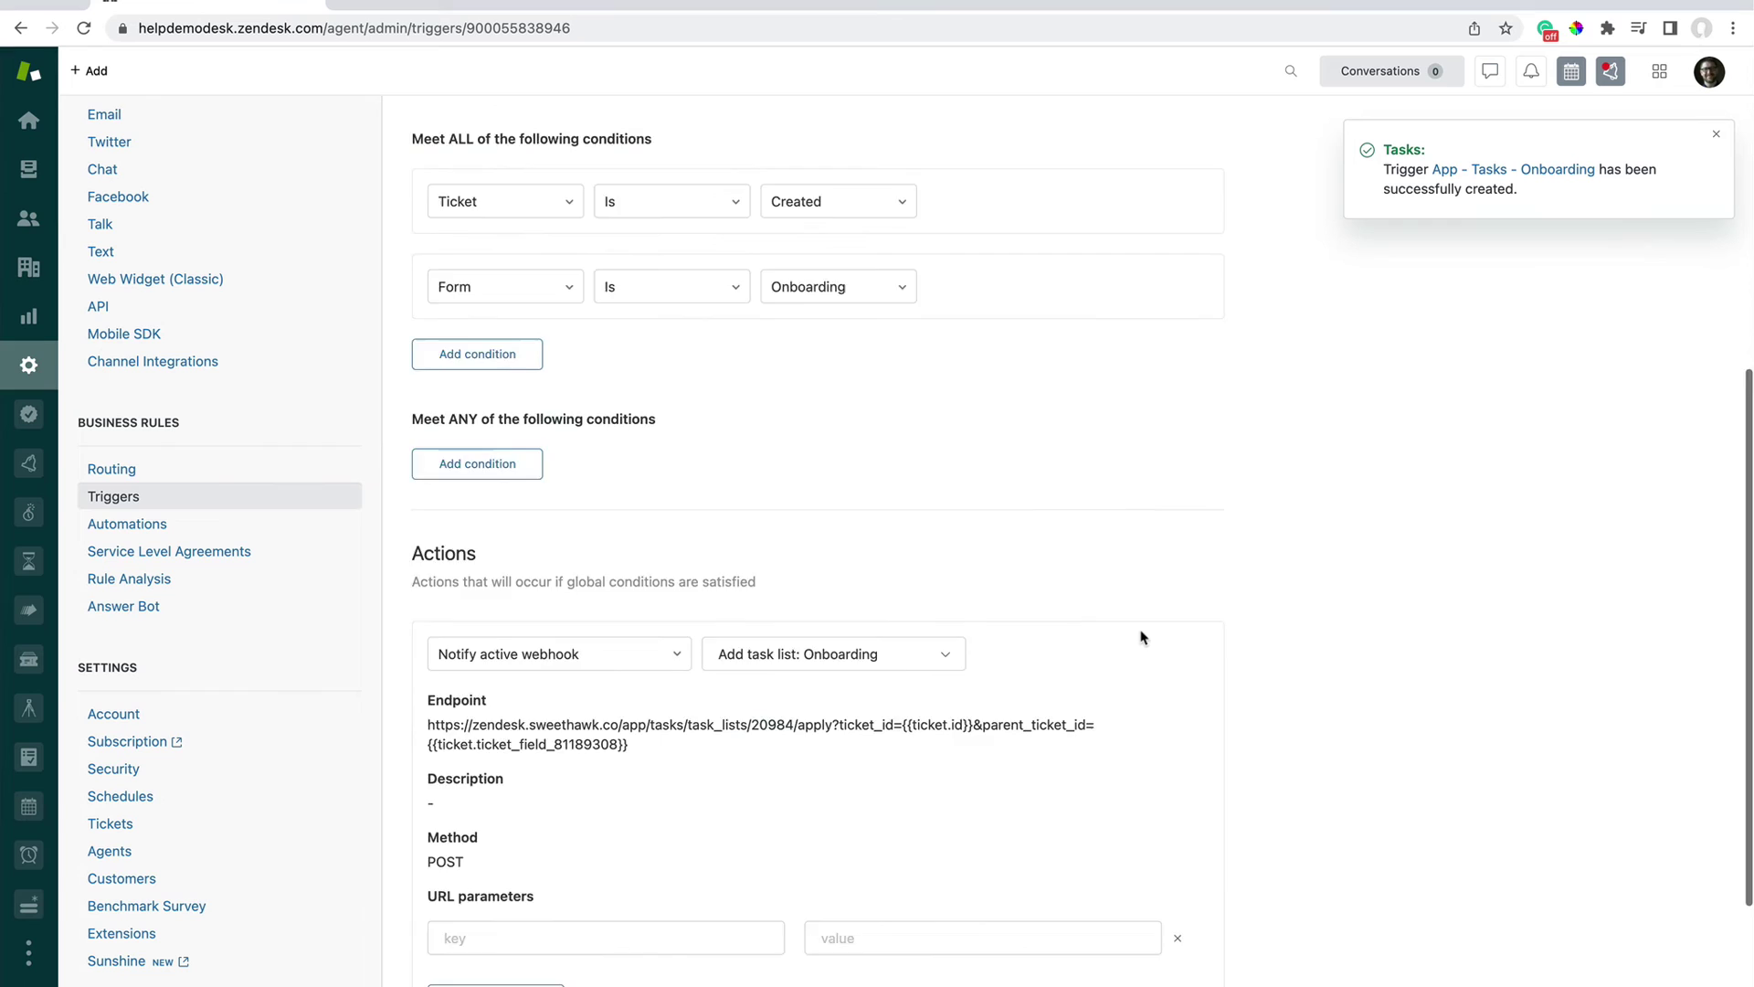
{"action": "left_click", "coordinate": [1166, 978]}
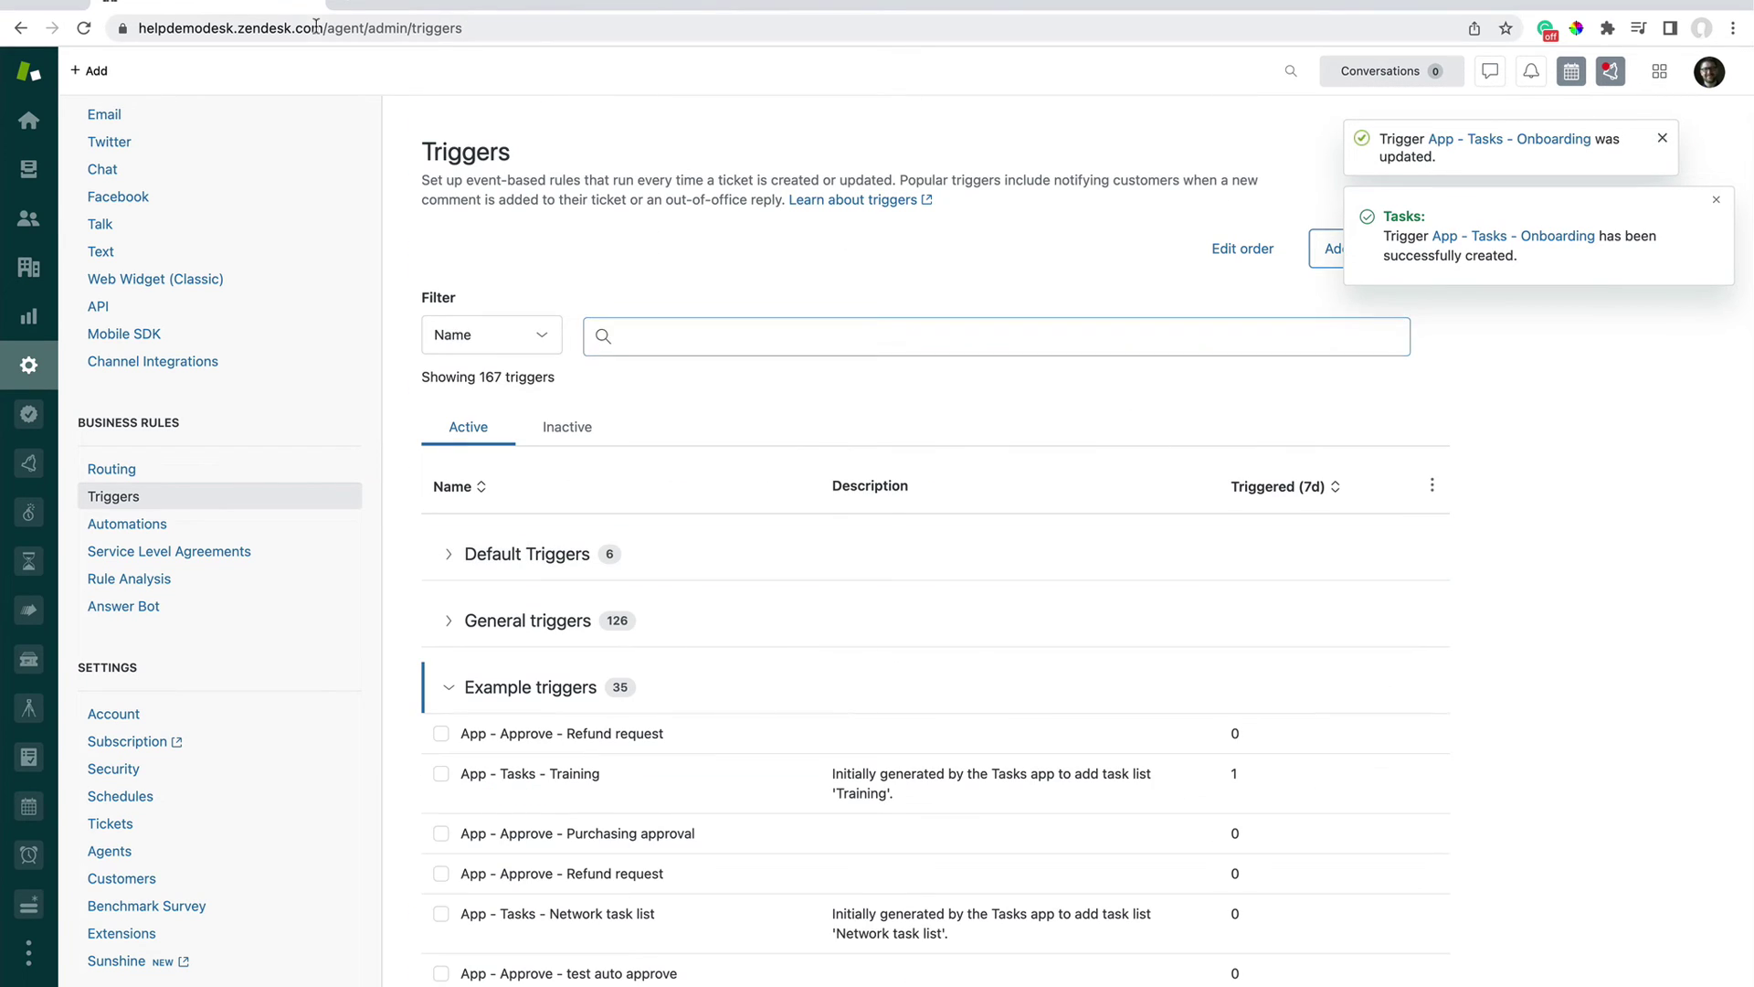
Start a new ticket with a requester, subject 'Test Onboarding' and comment 'test'.
{"action": "left_click", "coordinate": [97, 72]}
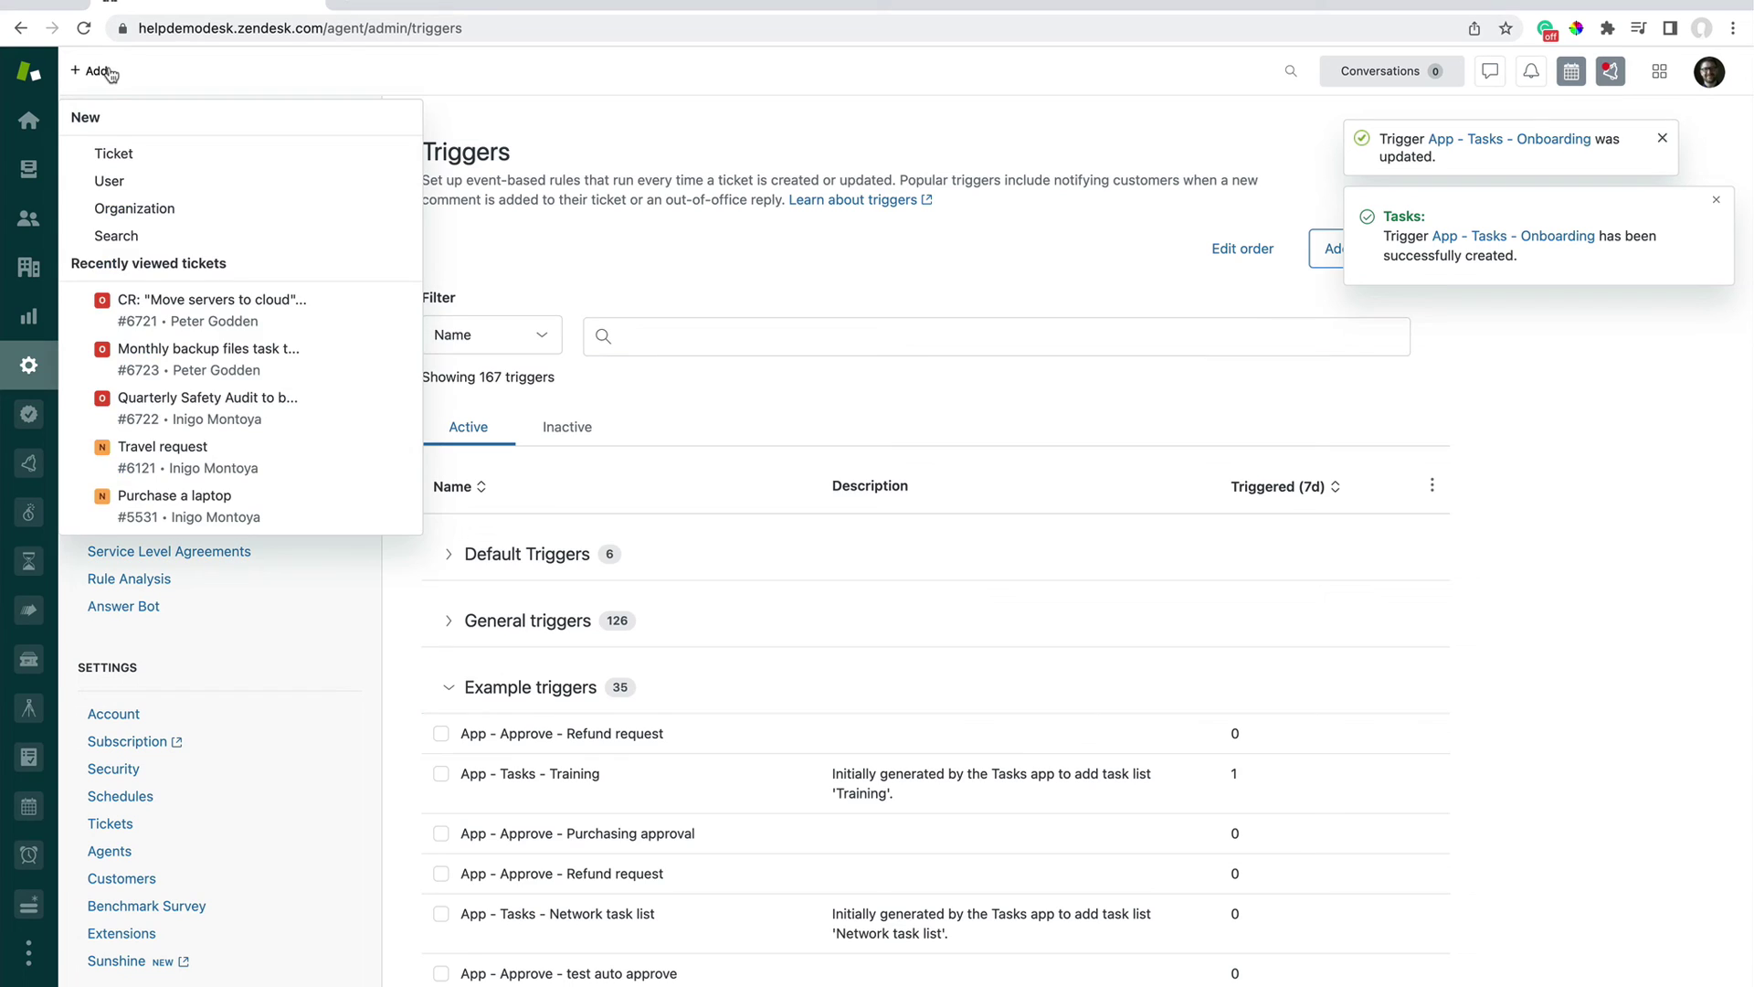
{"action": "left_click", "coordinate": [113, 152]}
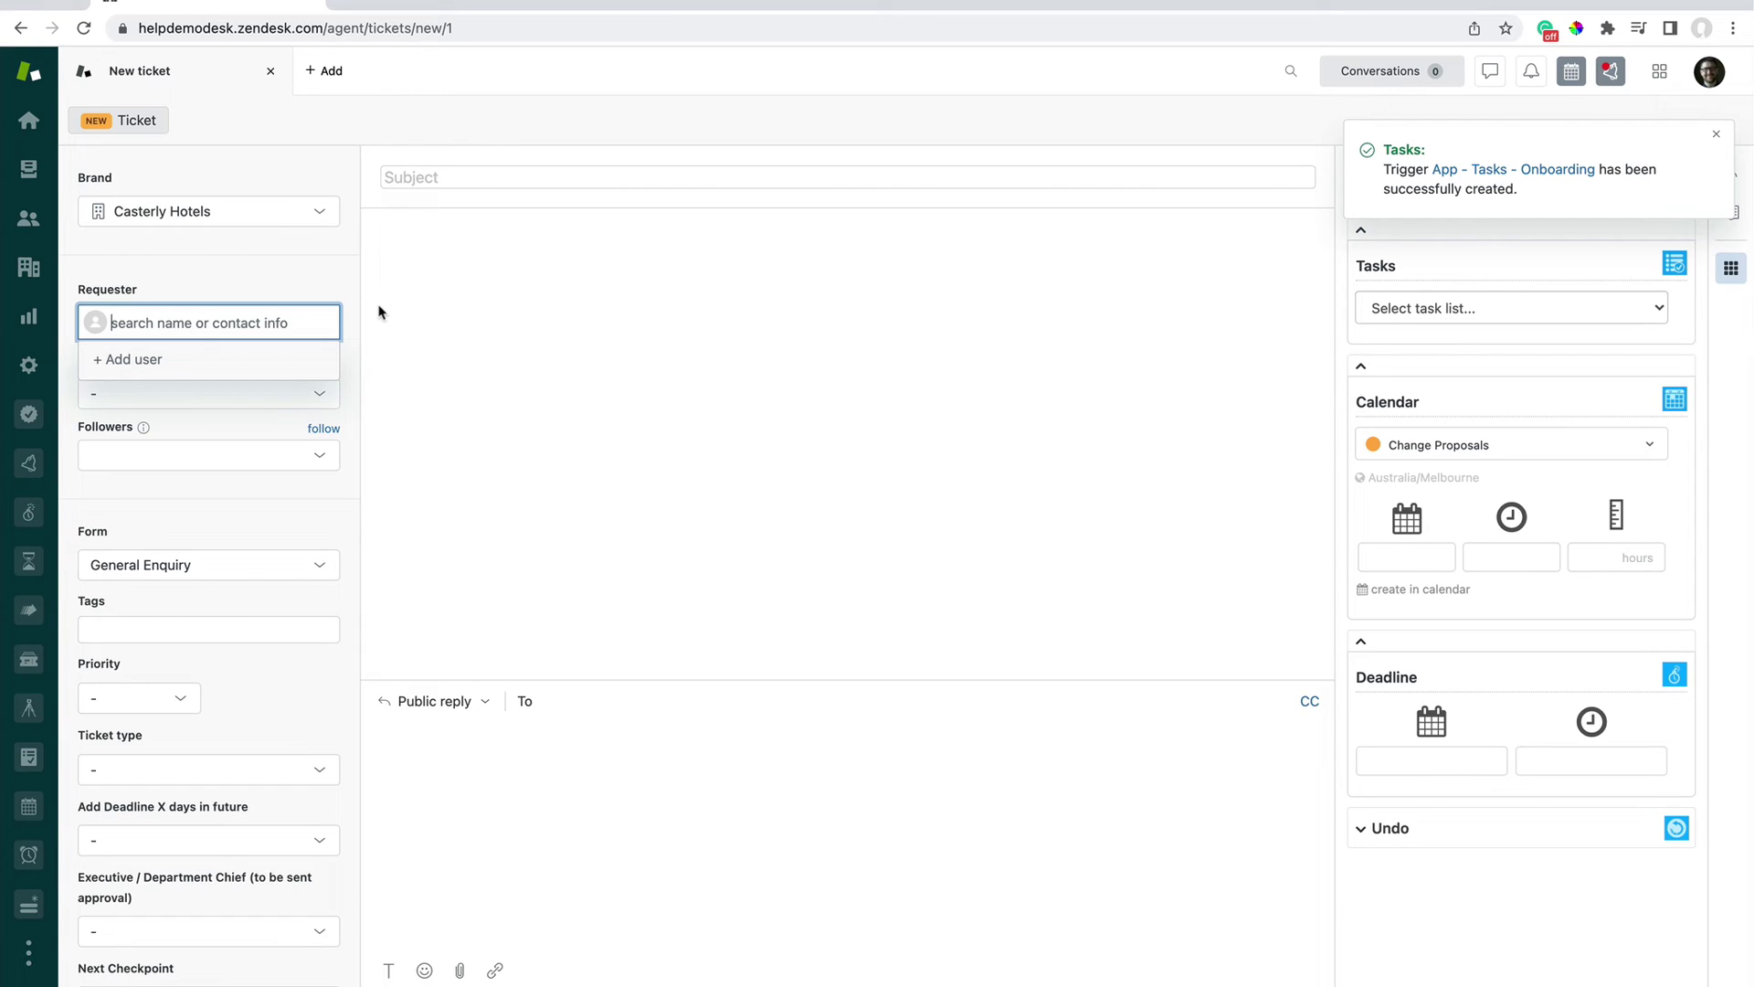
{"action": "type", "text": "l"}
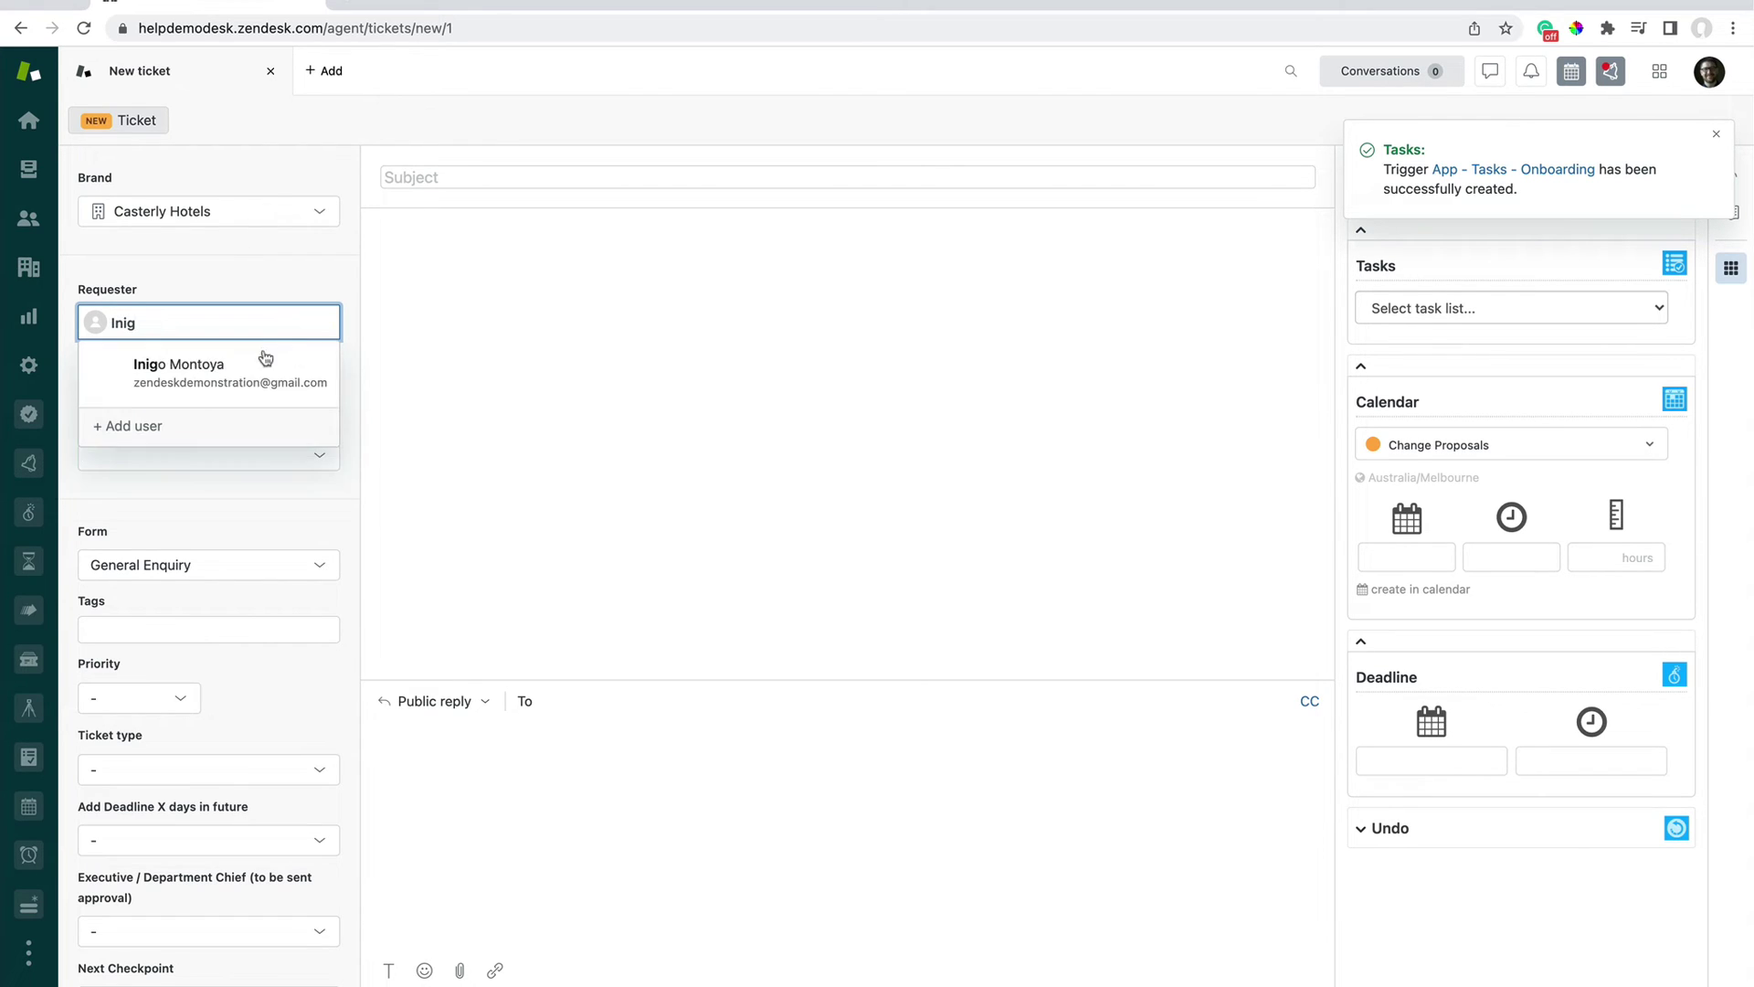
{"action": "left_click", "coordinate": [262, 357]}
{"action": "left_click", "coordinate": [522, 185]}
{"action": "type", "text": "Tes"}
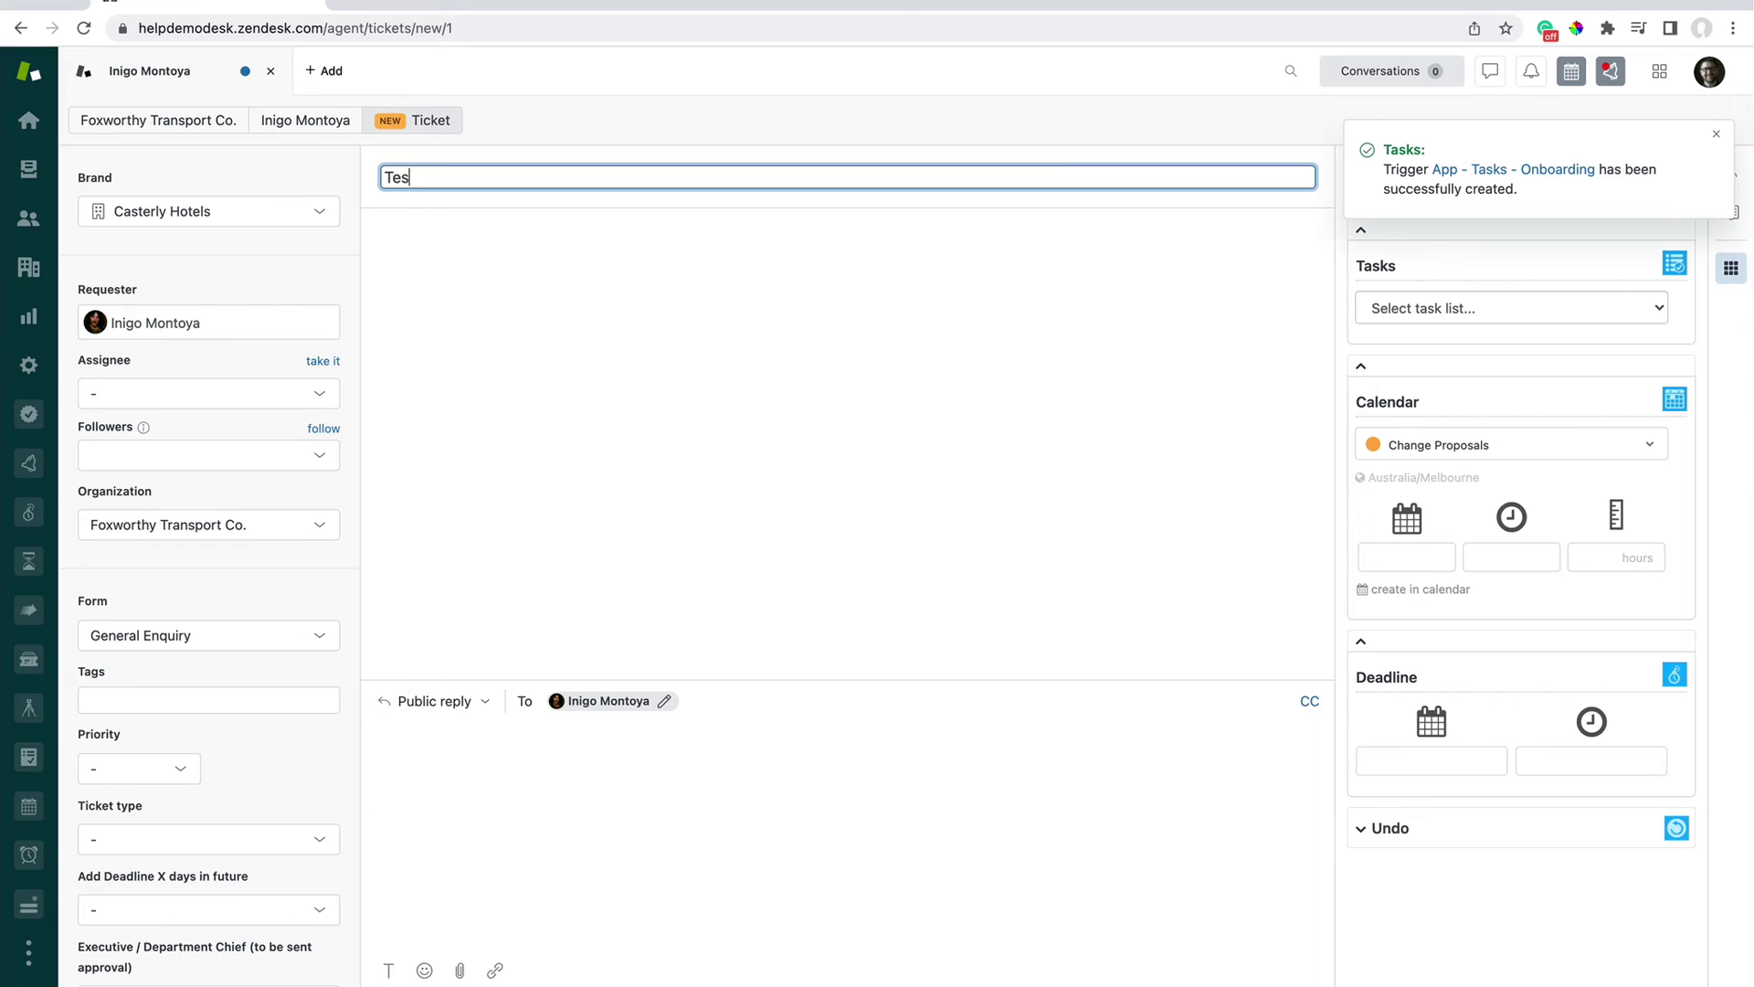
{"action": "type", "text": "t Onboarding"}
{"action": "left_click", "coordinate": [627, 800]}
{"action": "type", "text": "test"}
Set the ticket's Form to Onboarding.
{"action": "left_click", "coordinate": [229, 645]}
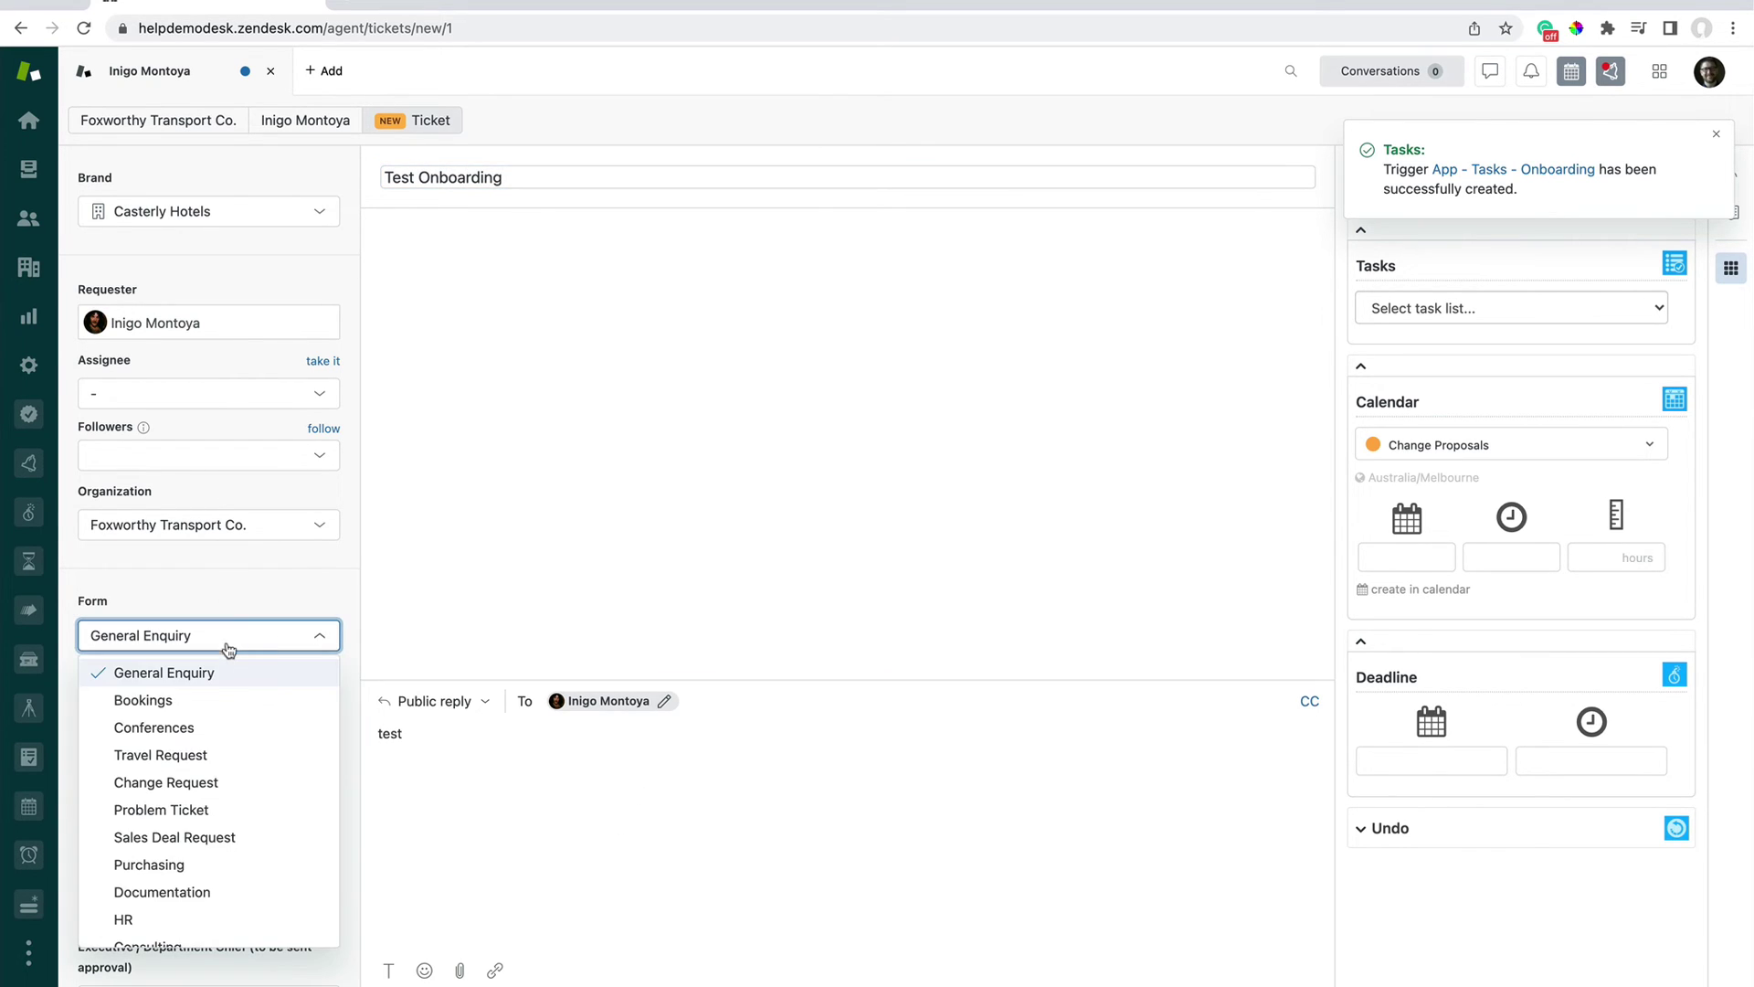
{"action": "scroll", "coordinate": [229, 898], "scroll_direction": "down", "scroll_amount": 5}
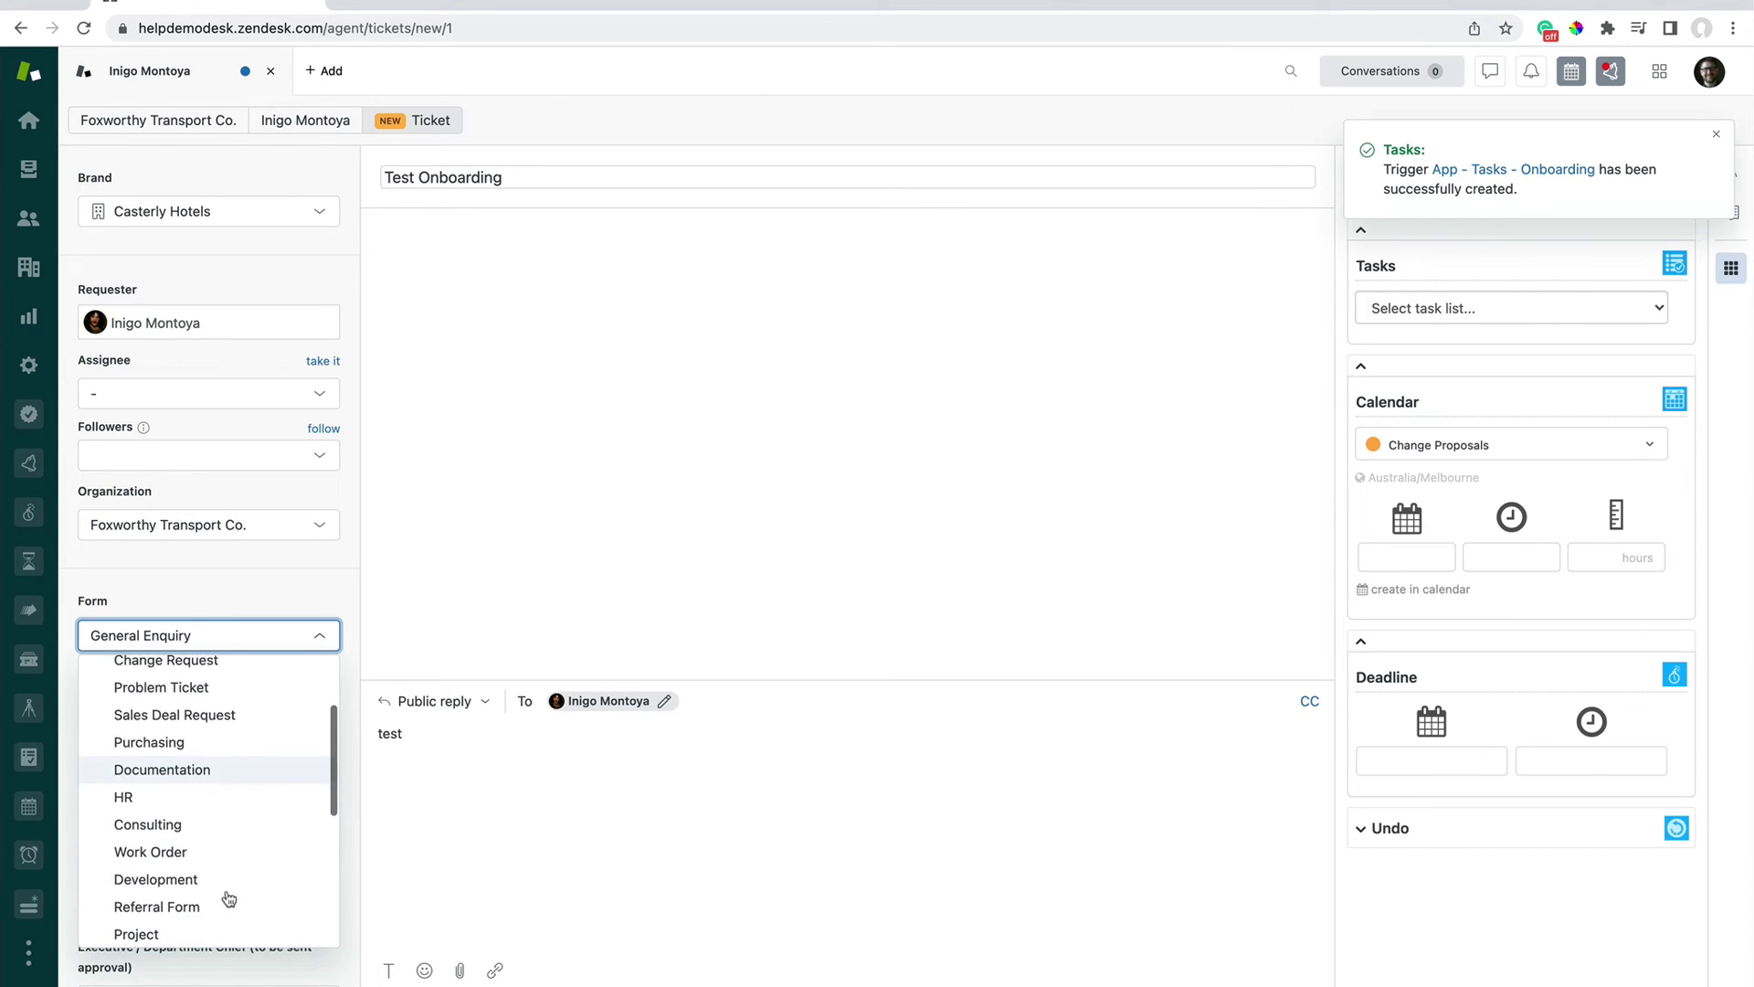
{"action": "scroll", "coordinate": [227, 822], "scroll_direction": "up", "scroll_amount": 5}
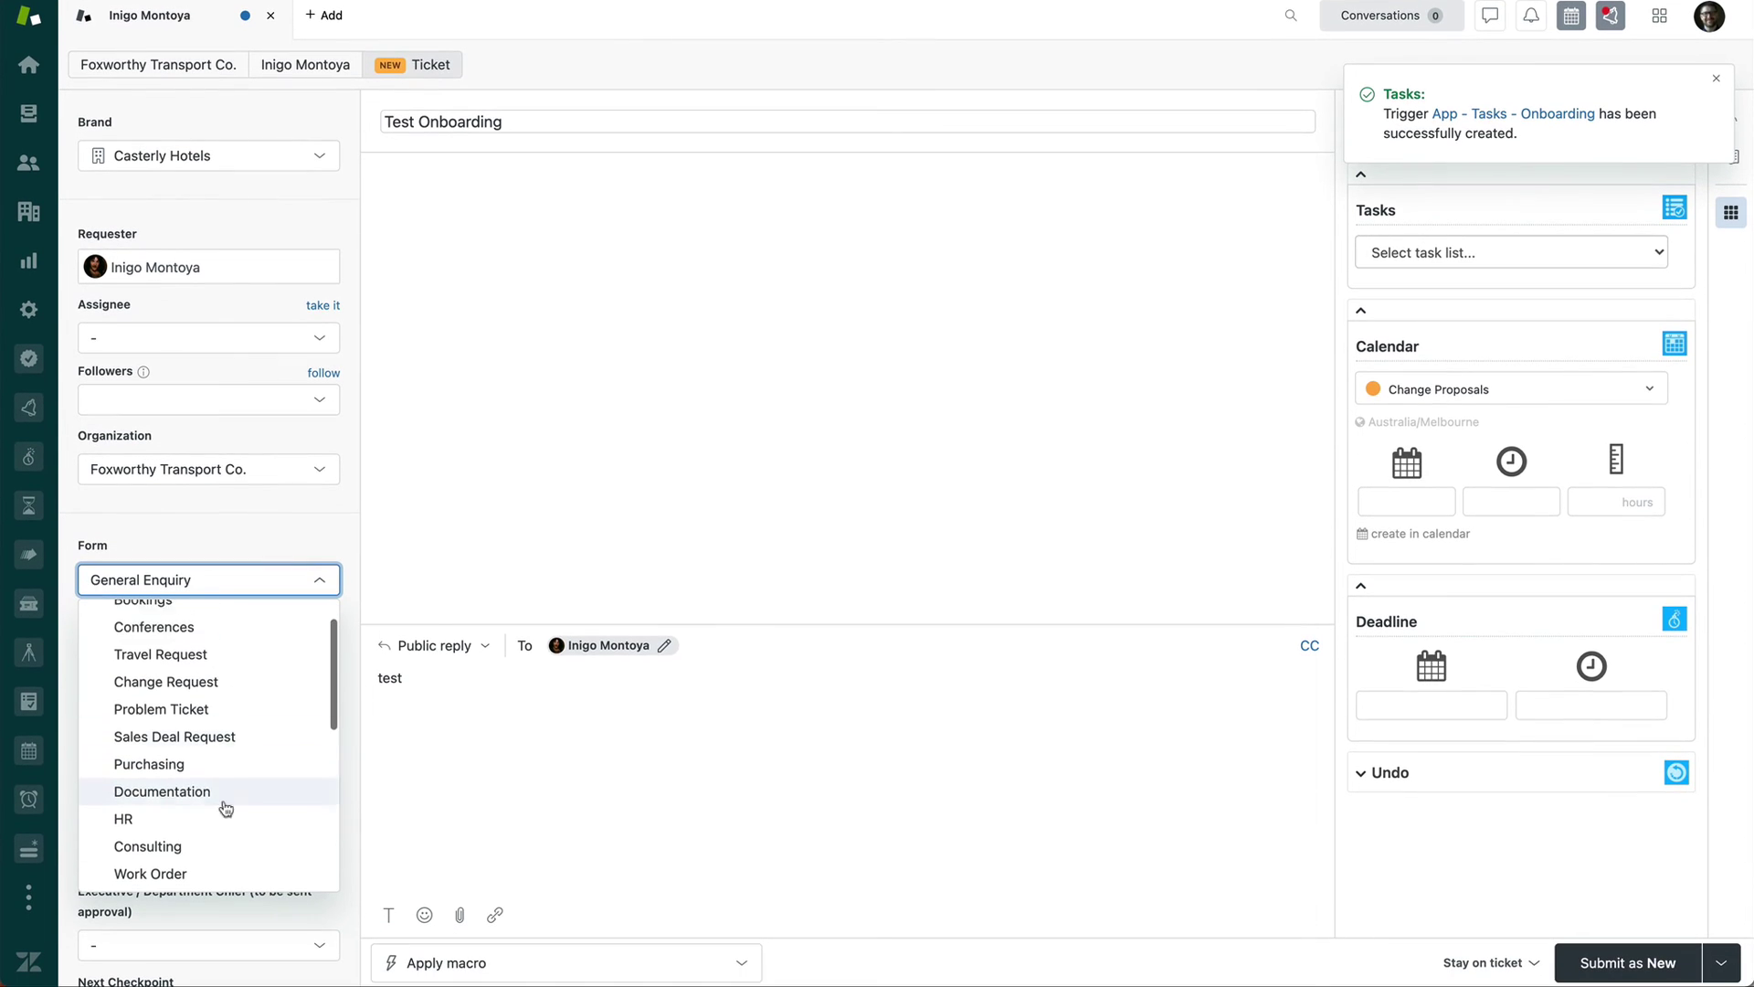
{"action": "left_click", "coordinate": [201, 586]}
{"action": "left_click", "coordinate": [201, 588]}
{"action": "scroll", "coordinate": [201, 582], "scroll_direction": "down", "scroll_amount": 3}
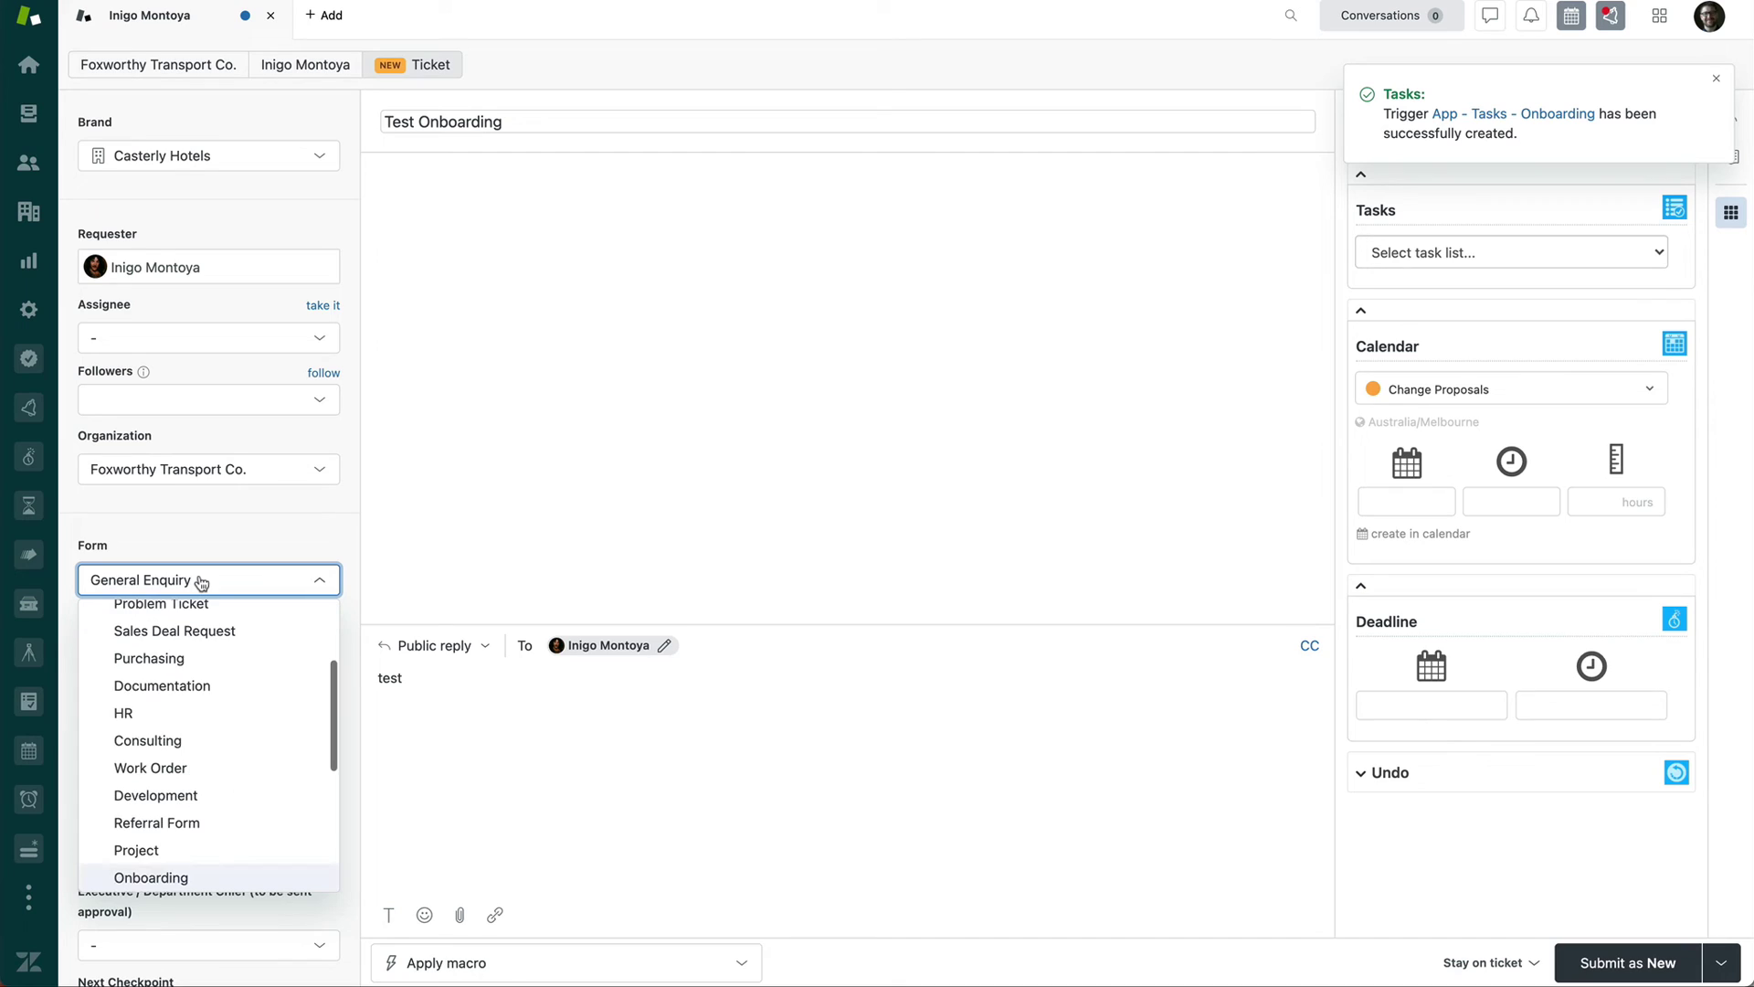
{"action": "left_click", "coordinate": [235, 879]}
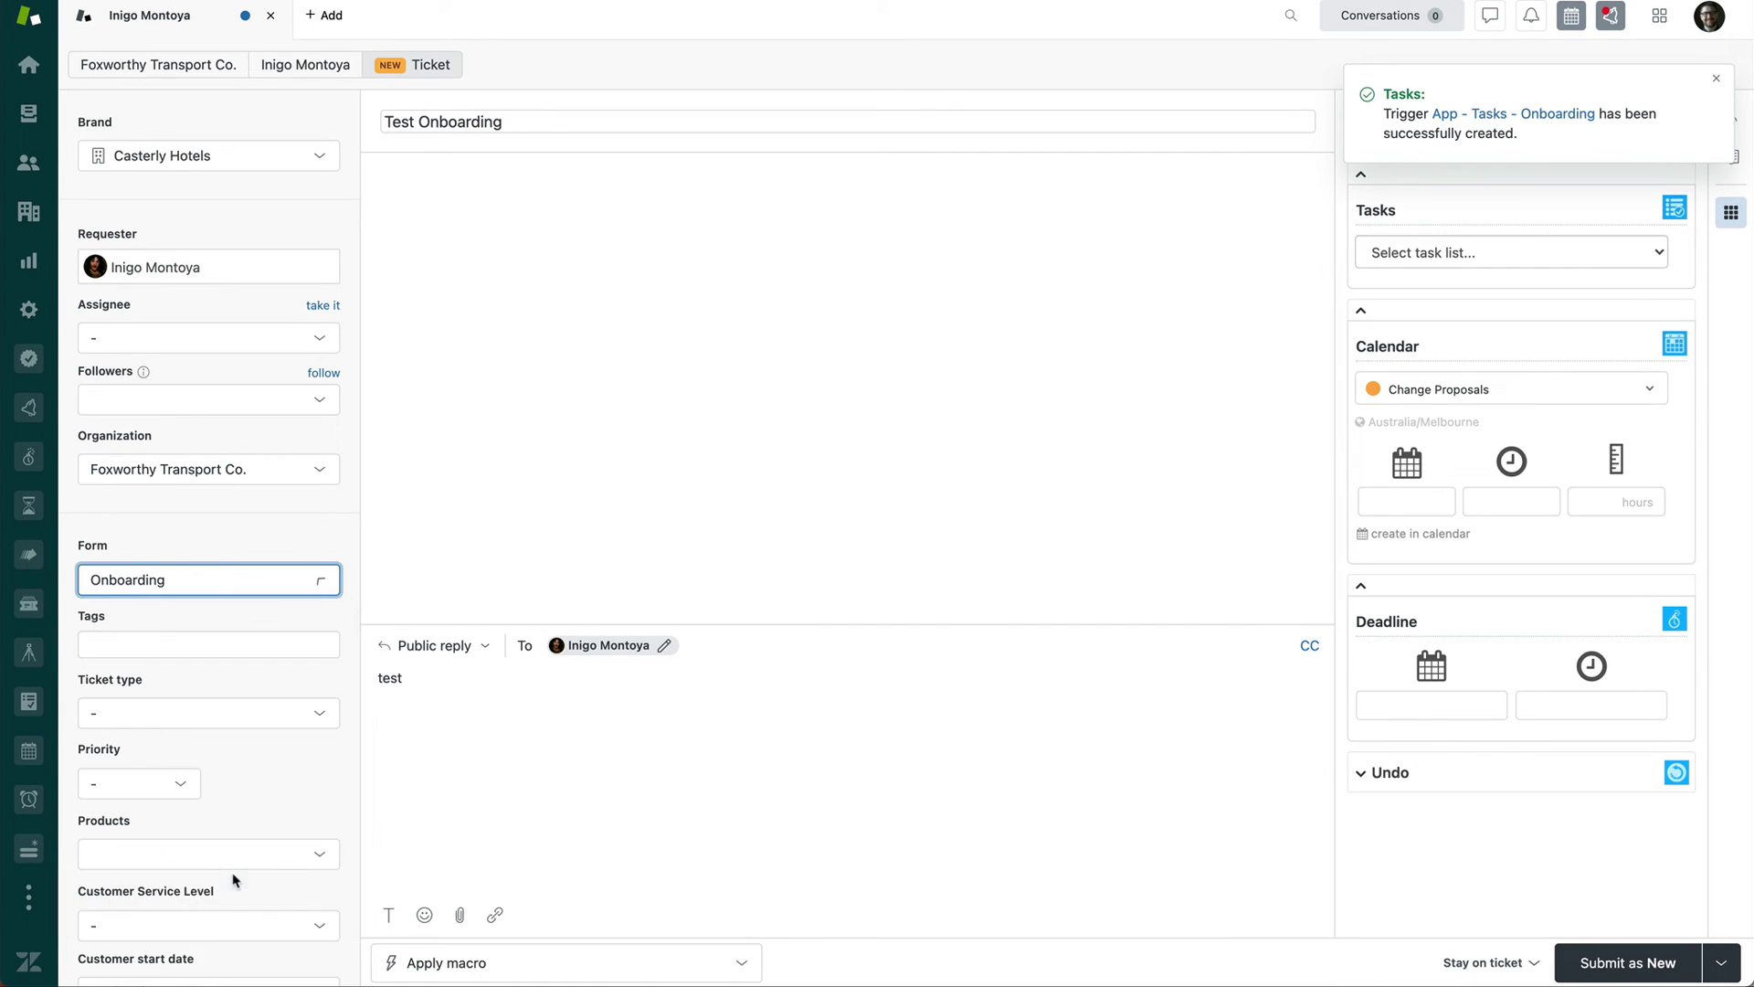
Submit the Test Onboarding ticket as New.
{"action": "left_click", "coordinate": [1635, 978]}
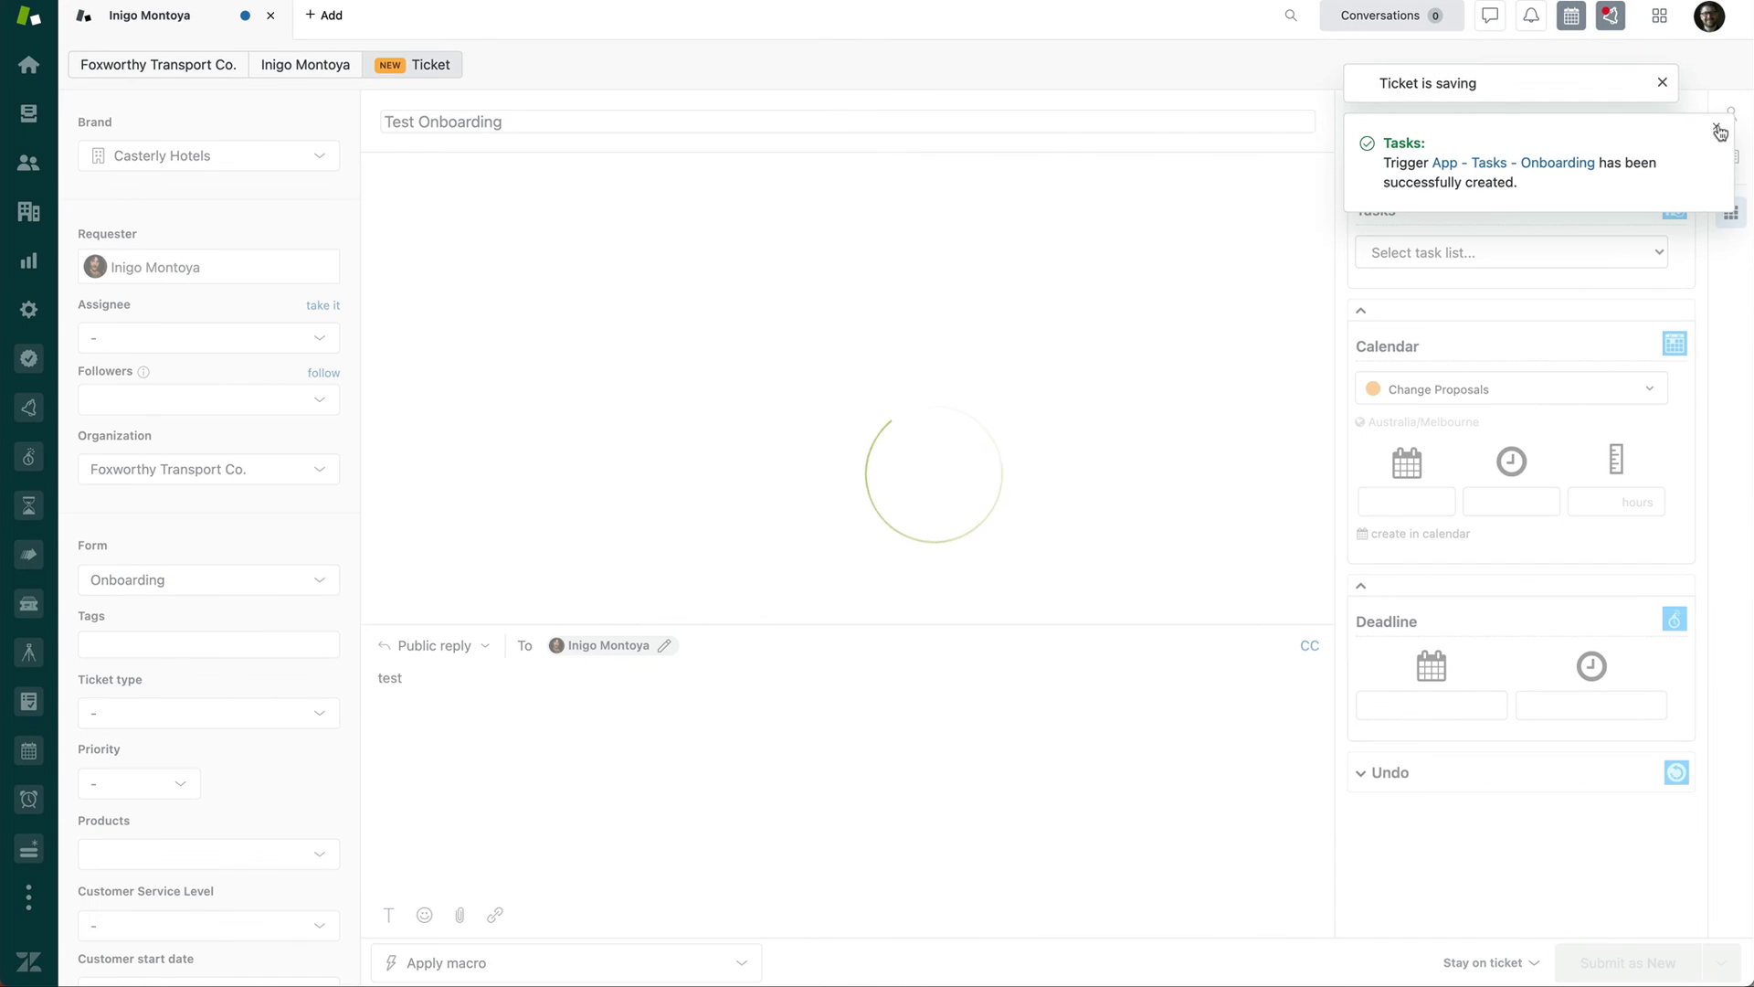